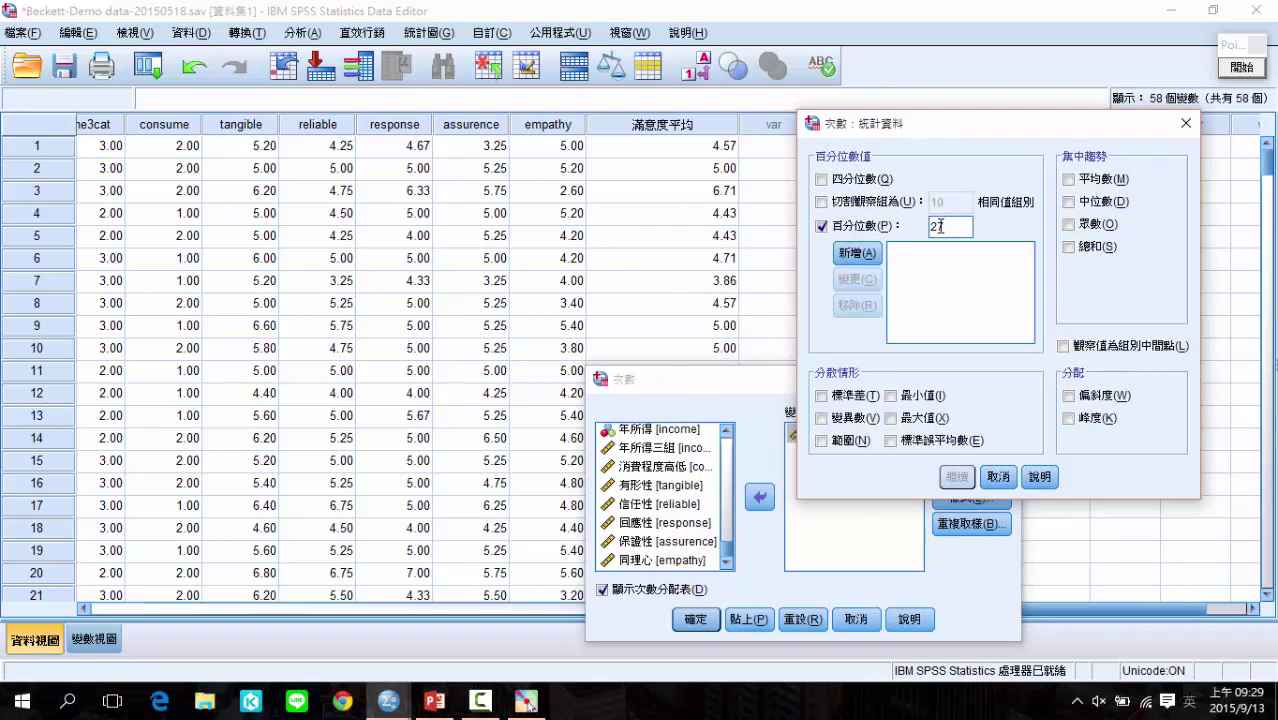
Step: Add the 27th and 73rd percentiles to the statistics and run the frequencies analysis on 滿意度平均
key(alt+a)
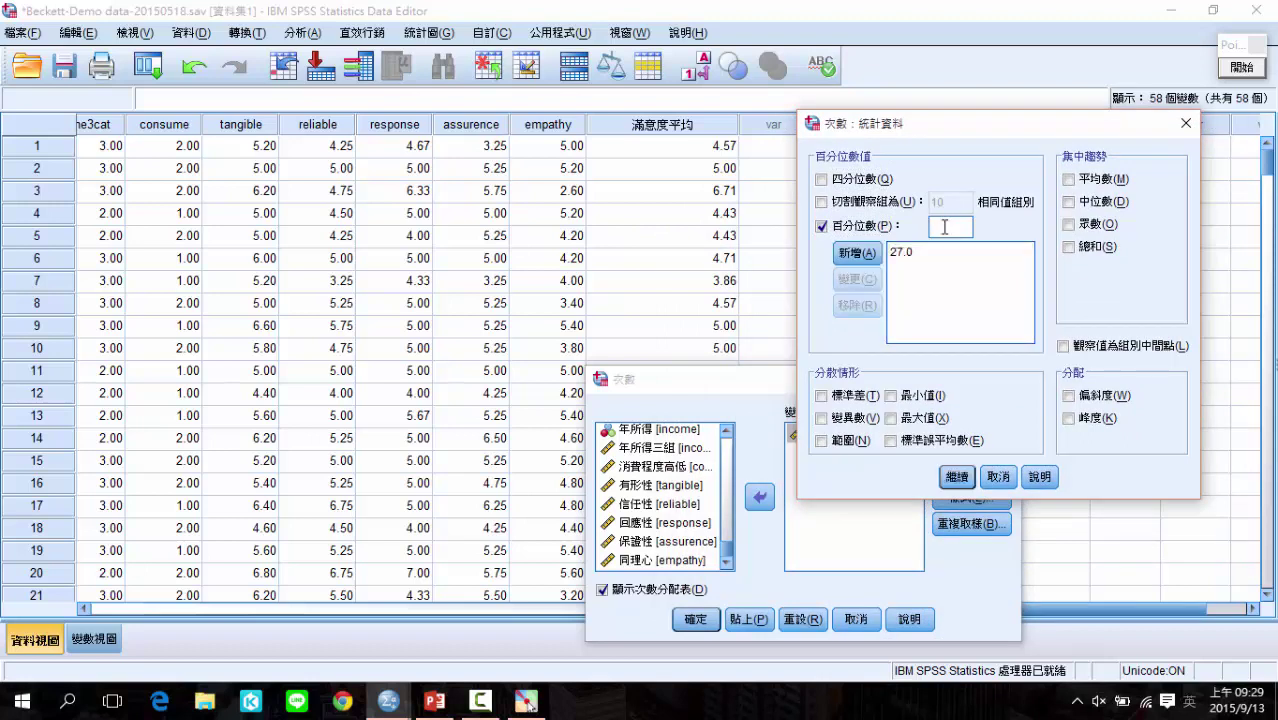
click(852, 256)
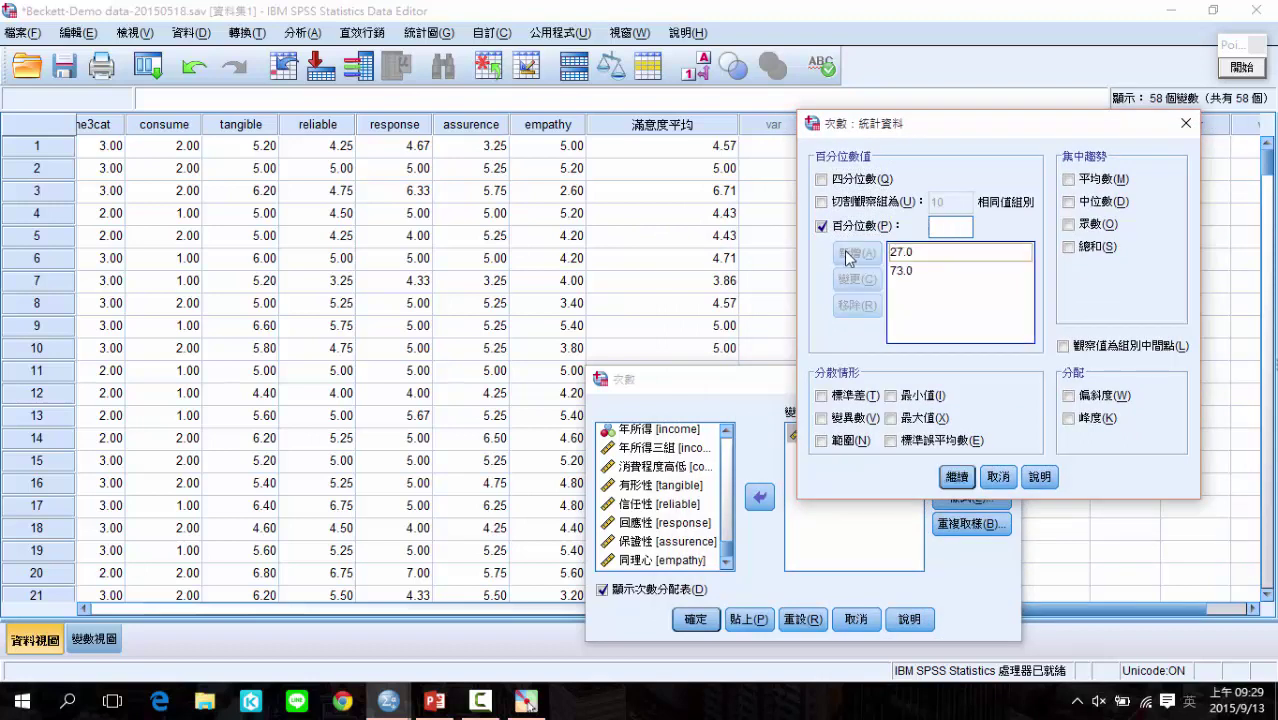
click(955, 478)
click(695, 619)
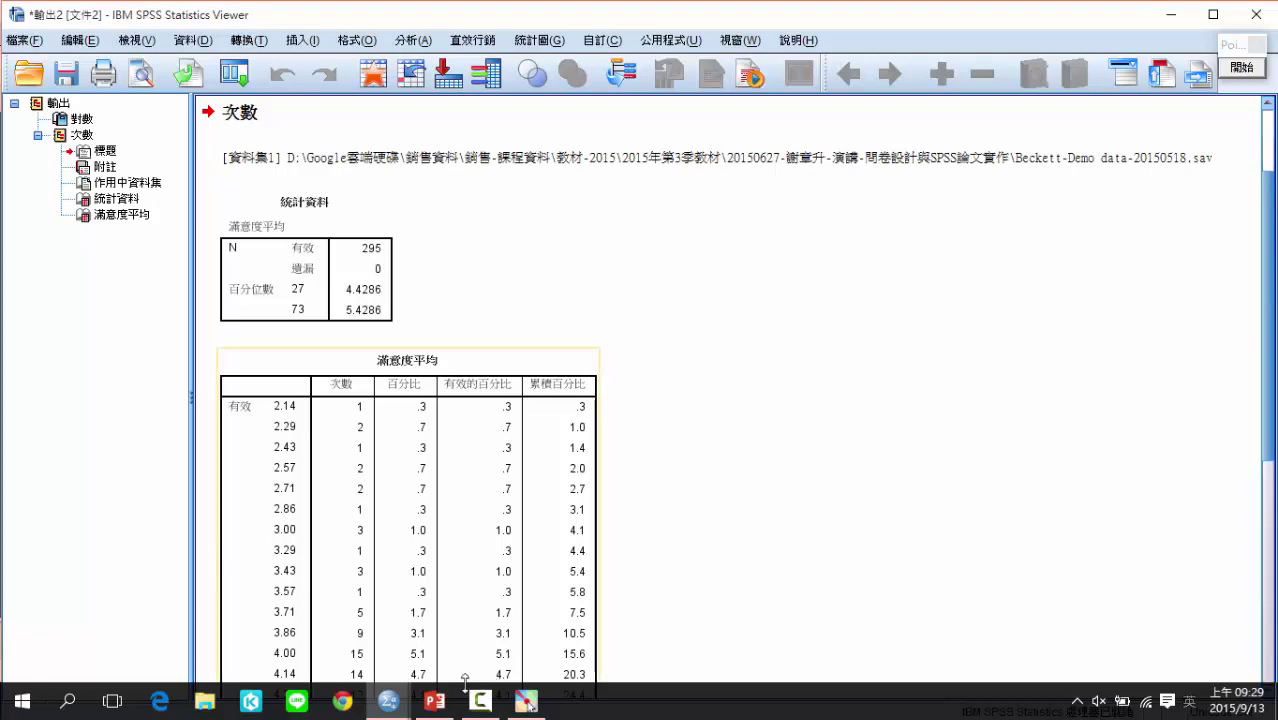
Step: Switch to PowerPoint to review the 項目分析 slide on extreme-group splitting, and return to the SPSS data editor
click(440, 704)
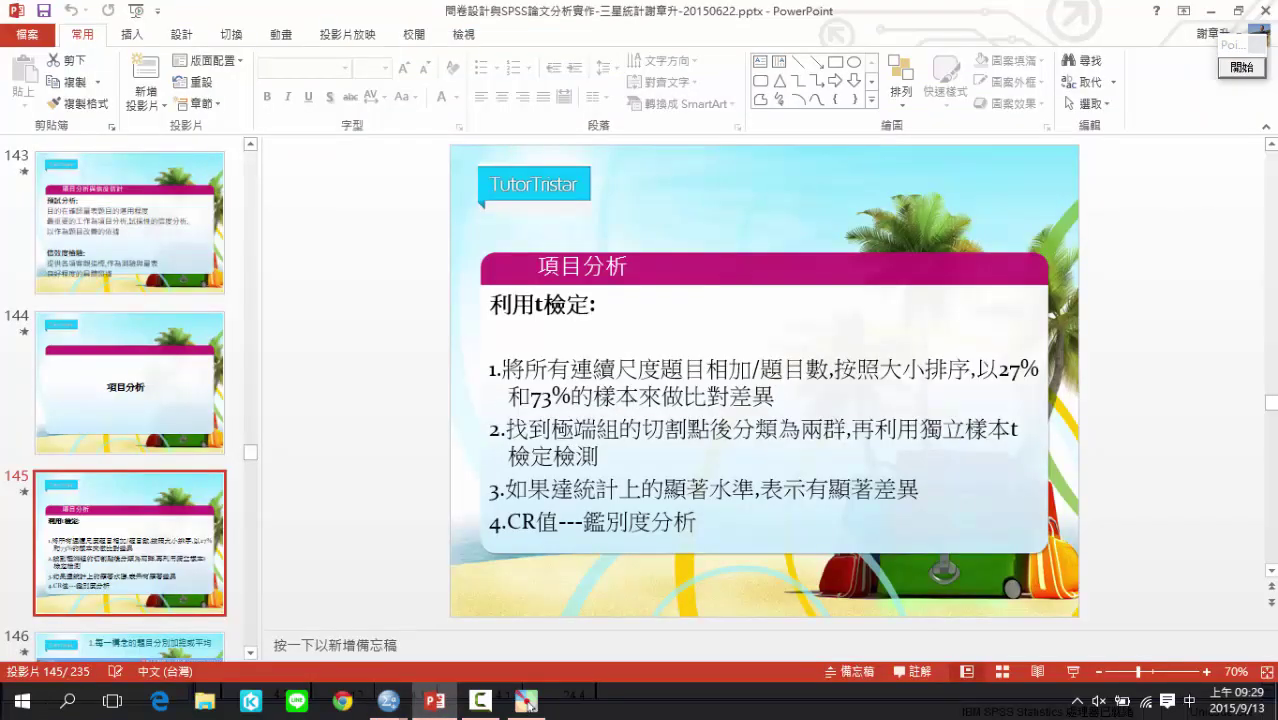
mouse_move(430, 716)
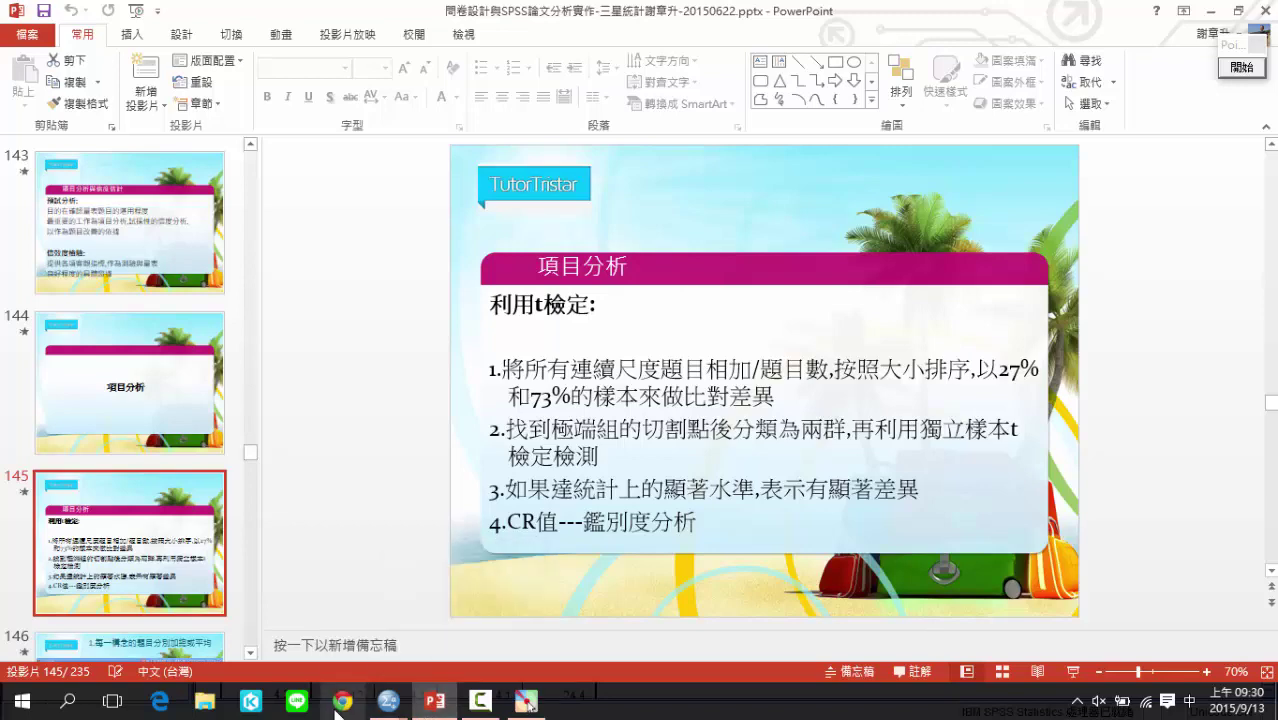
mouse_move(388, 705)
click(290, 620)
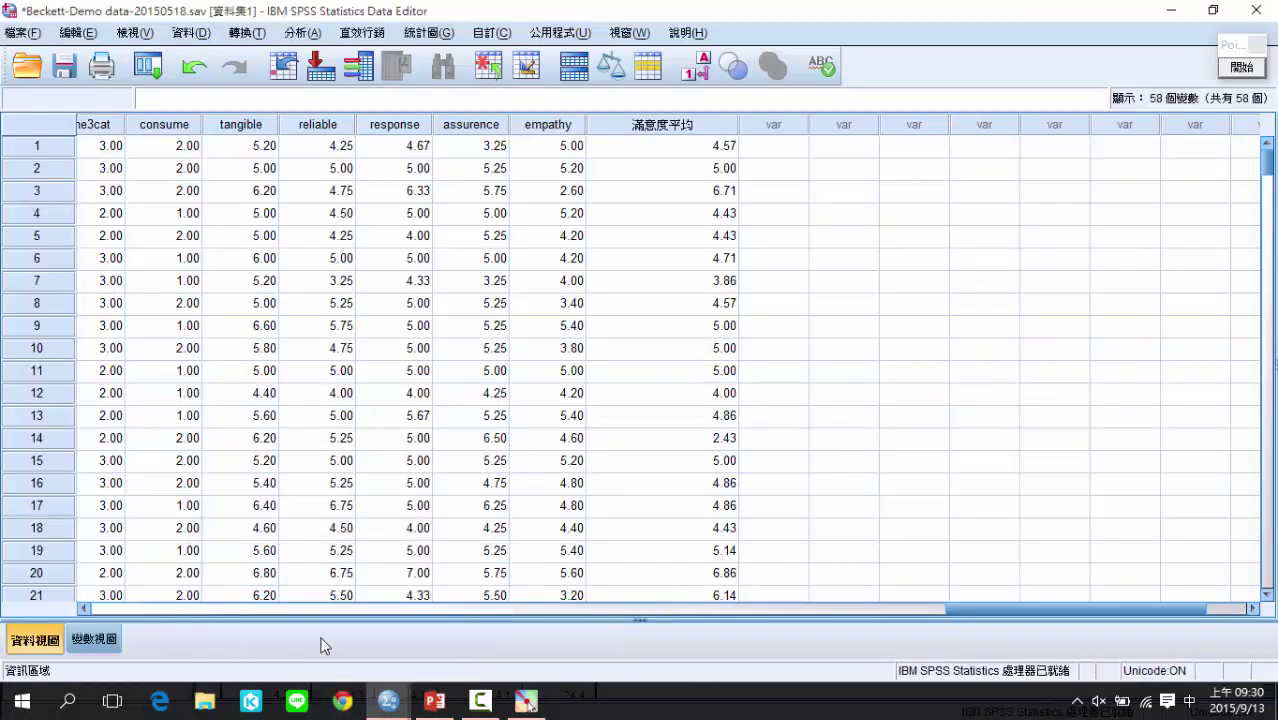
Step: Start recoding into a different variable with 滿意度平均 as the input variable
click(240, 33)
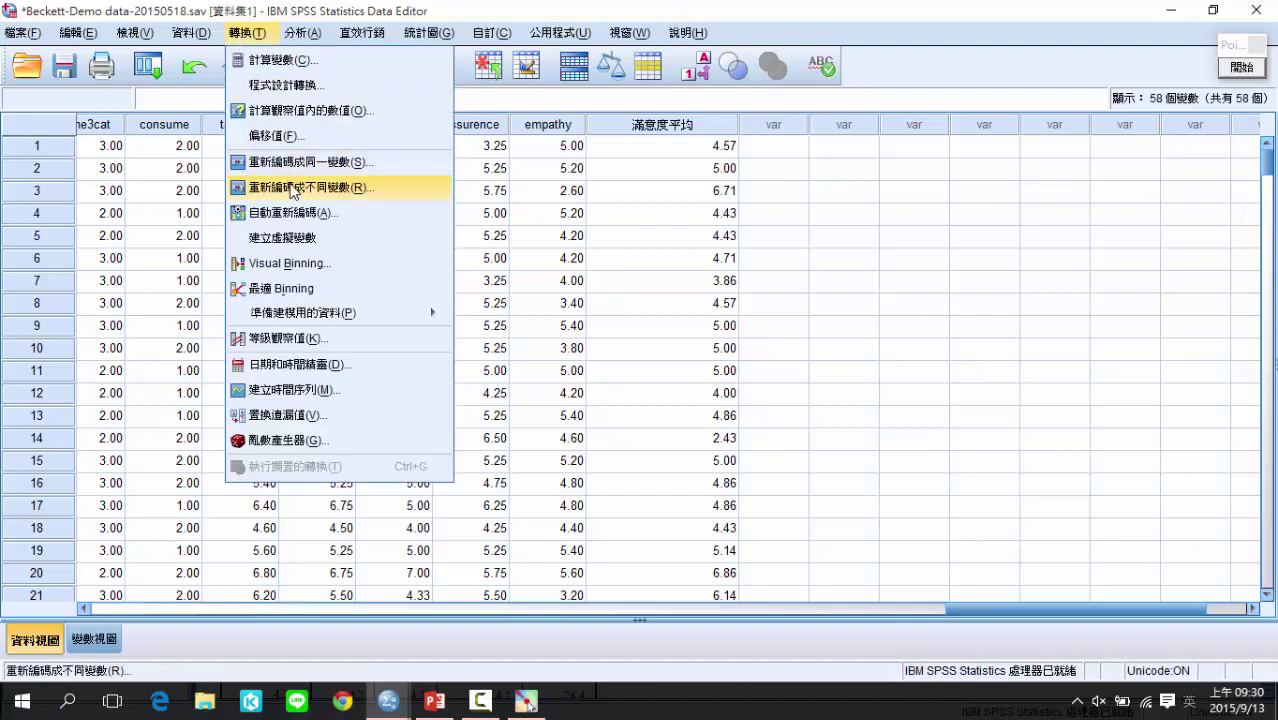
click(300, 187)
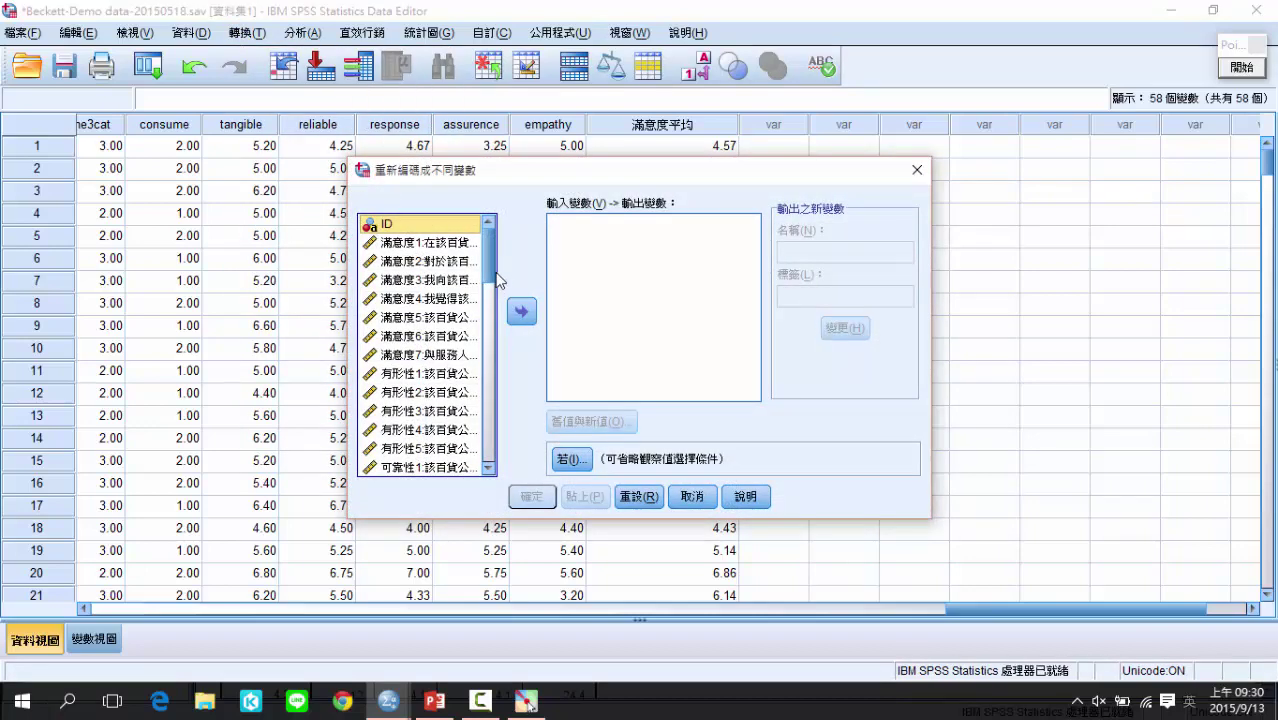
scroll(488, 300, down, 15)
click(396, 465)
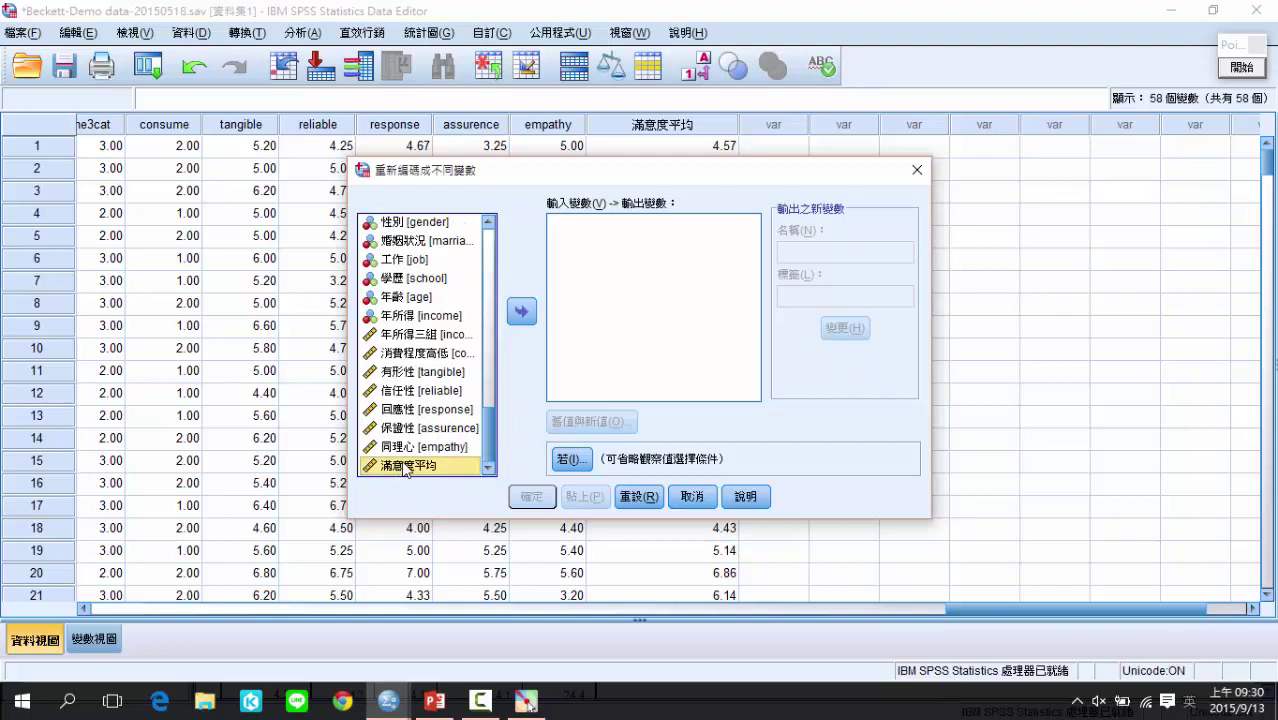
click(522, 313)
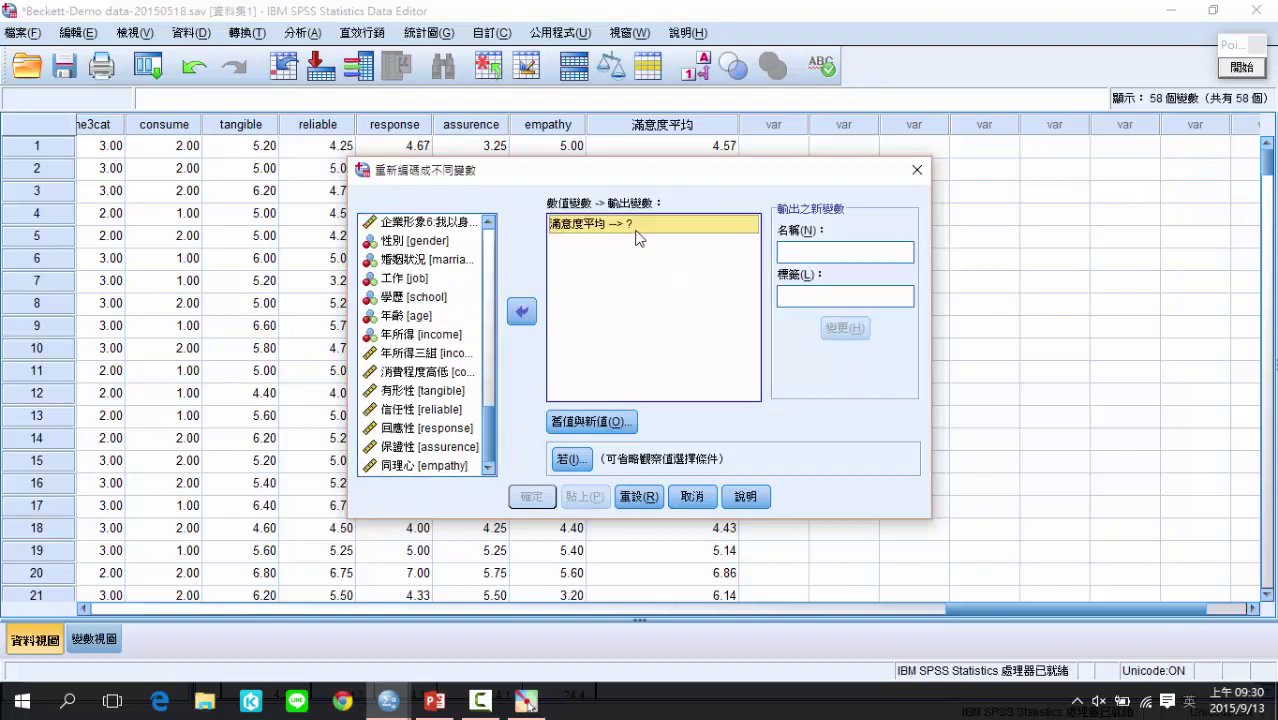
click(811, 247)
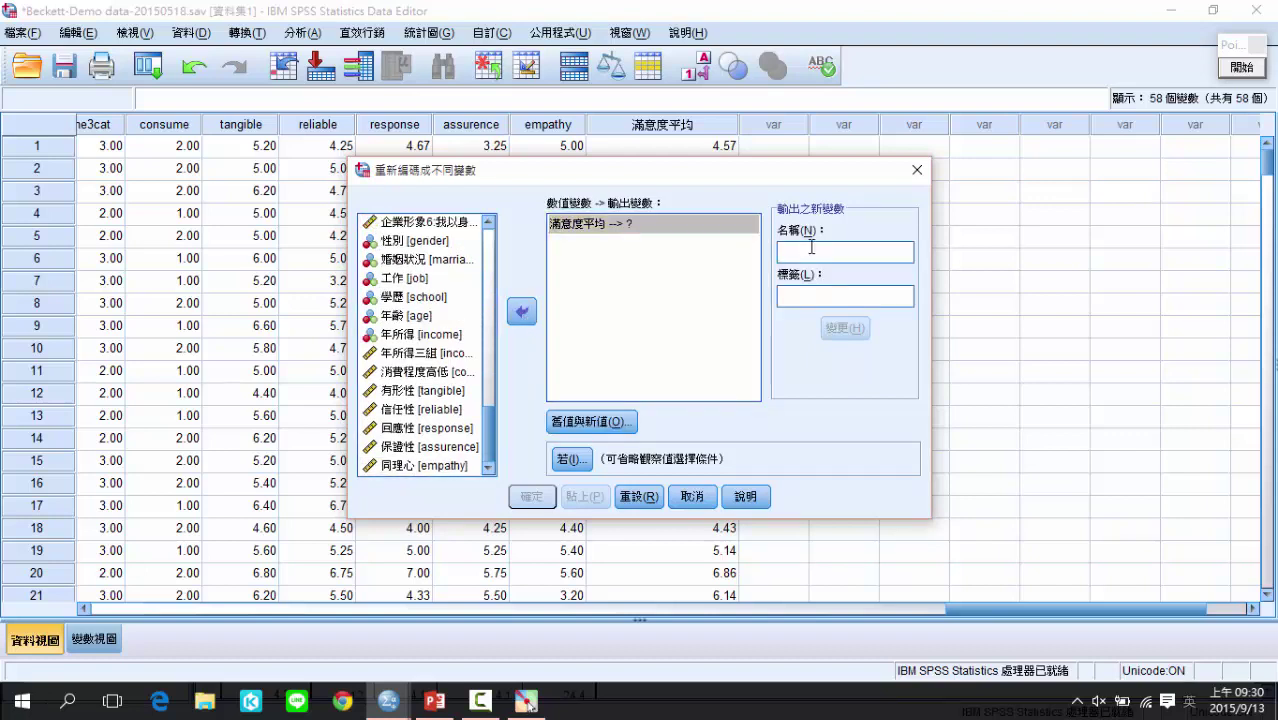
text(avg)
key(BackSpace)
key(BackSpace)
key(BackSpace)
text(a)
key(BackSpace)
Step: Switch text entry to Chinese and assign 滿意度高低 as the name of the recode's output variable
click(1189, 701)
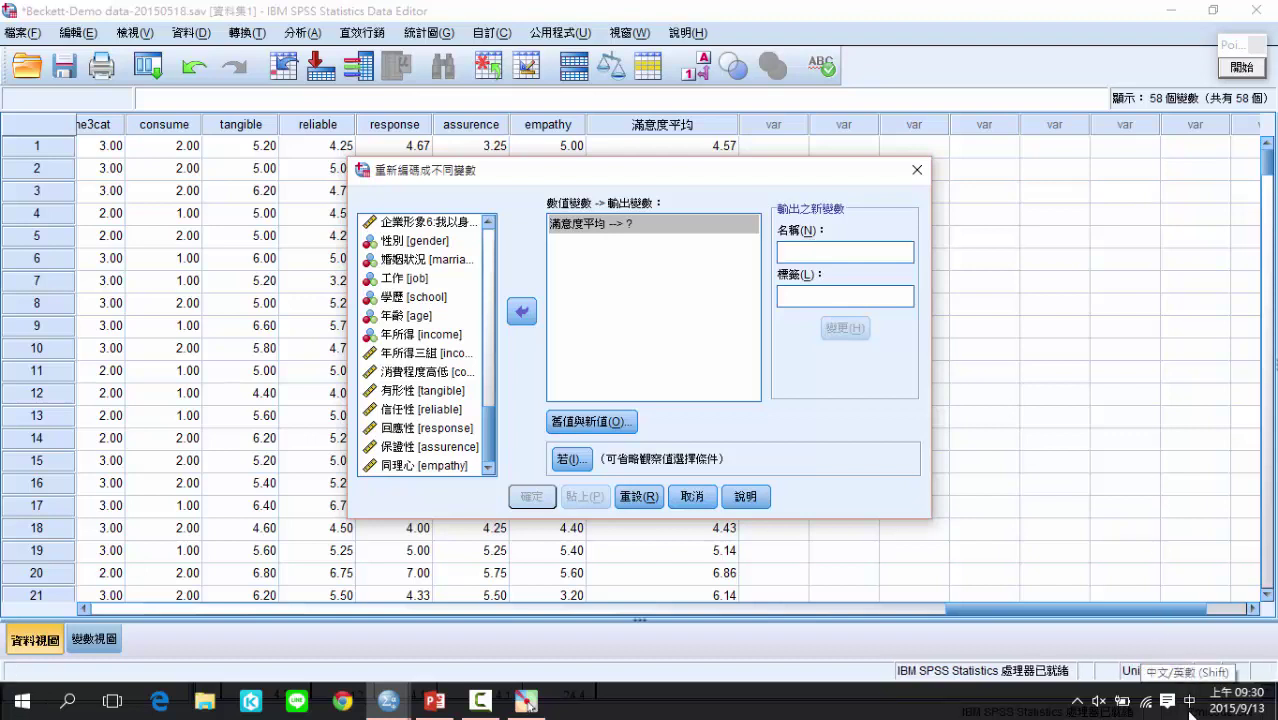
click(826, 252)
text(ㄇㄢ)
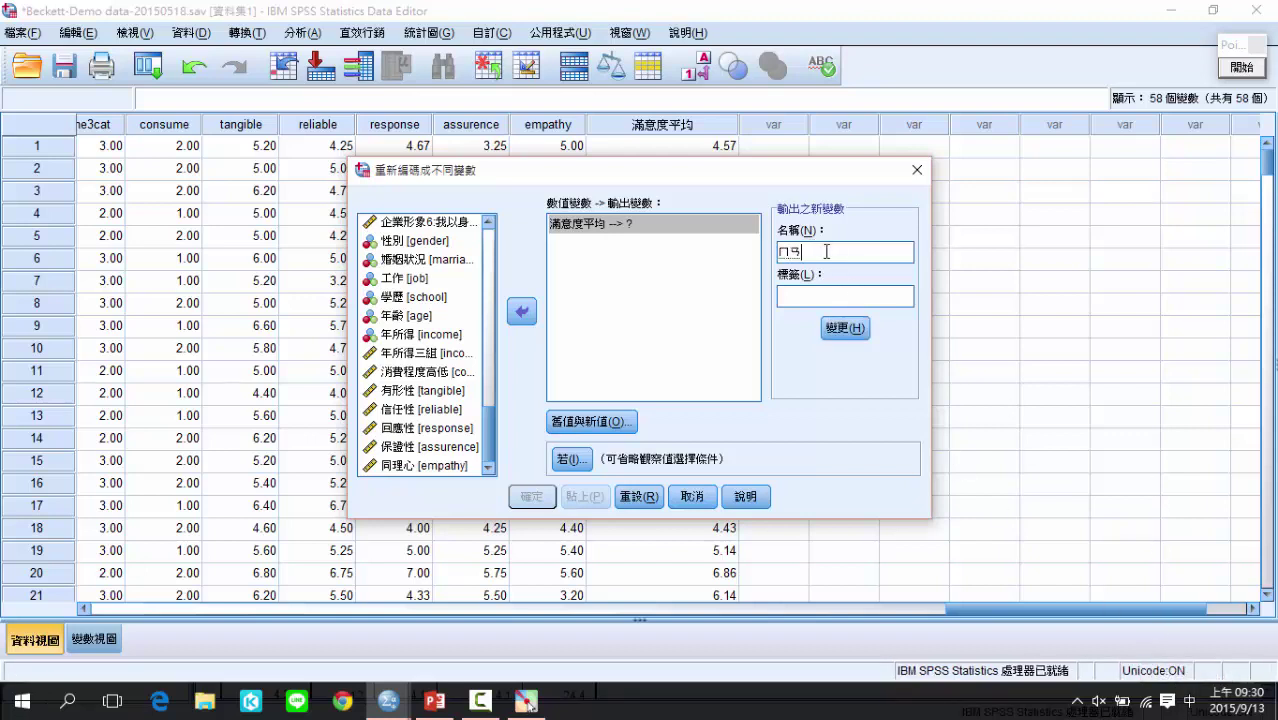
text(意ㄌ)
text(度高低)
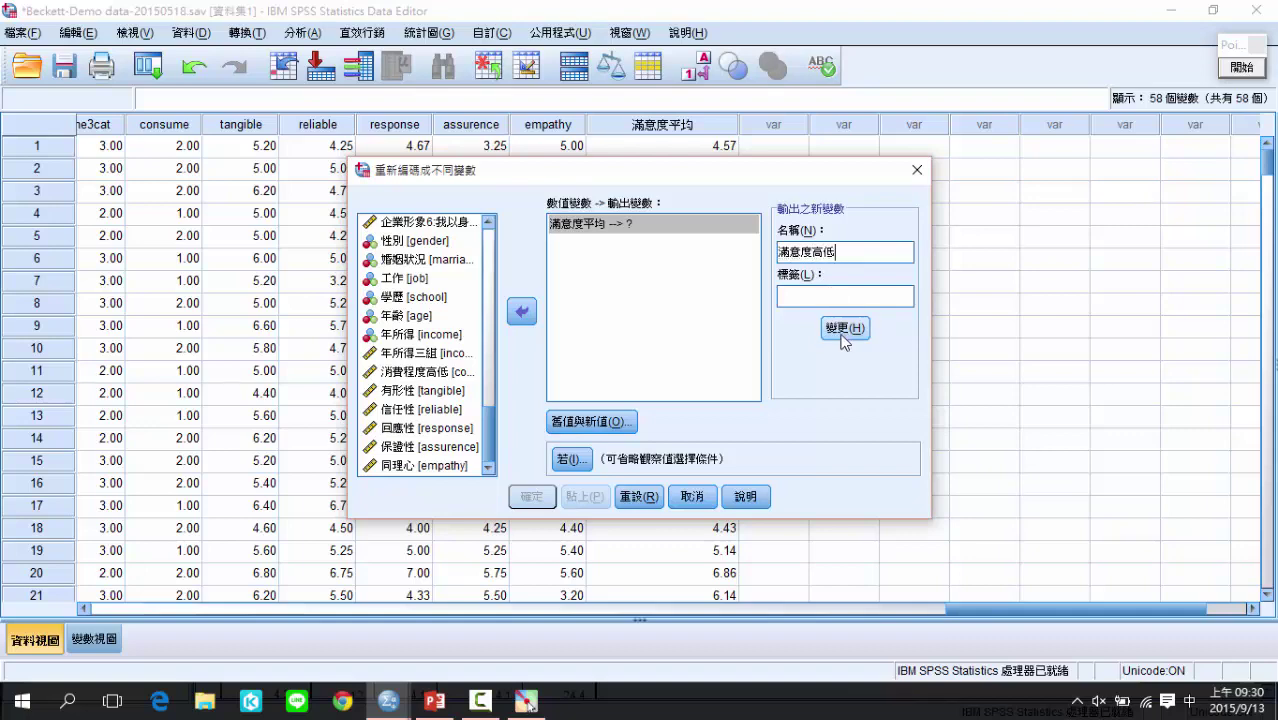
click(845, 328)
Step: Leave the old and new values definition, check the percentile cut-offs in the output viewer, and return to the recode dialog
click(592, 422)
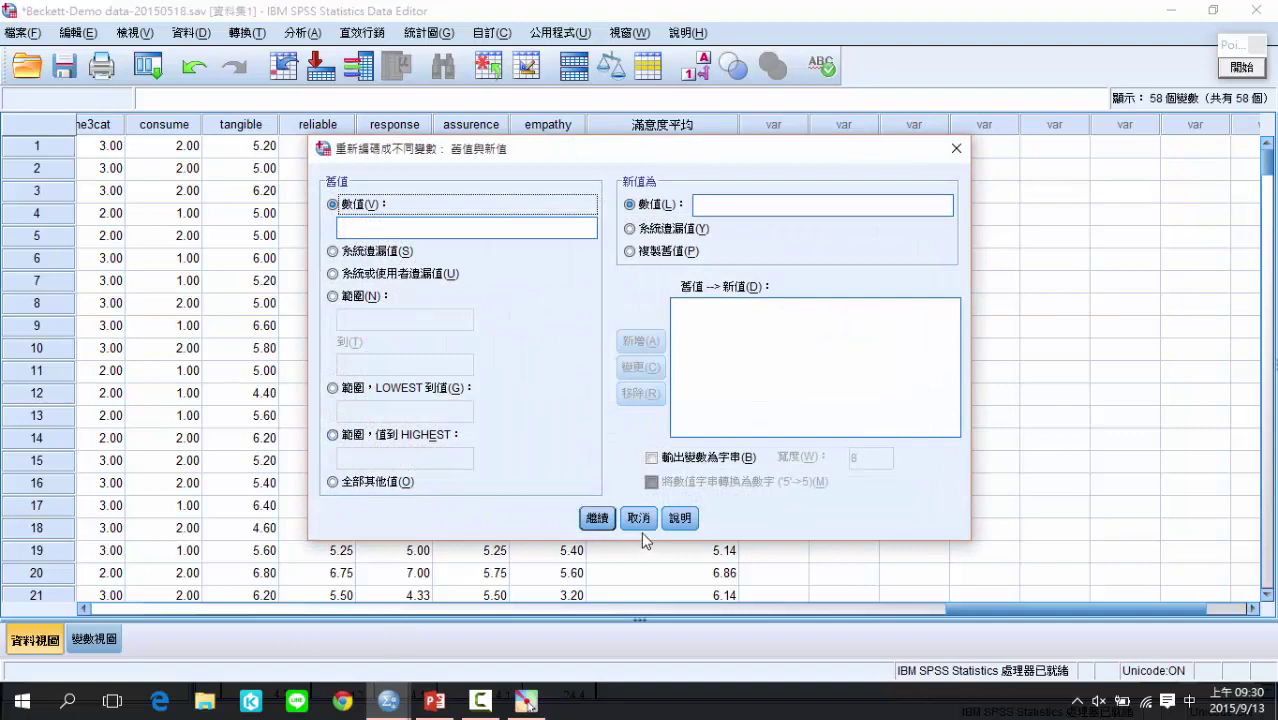
click(595, 518)
mouse_move(389, 702)
click(452, 655)
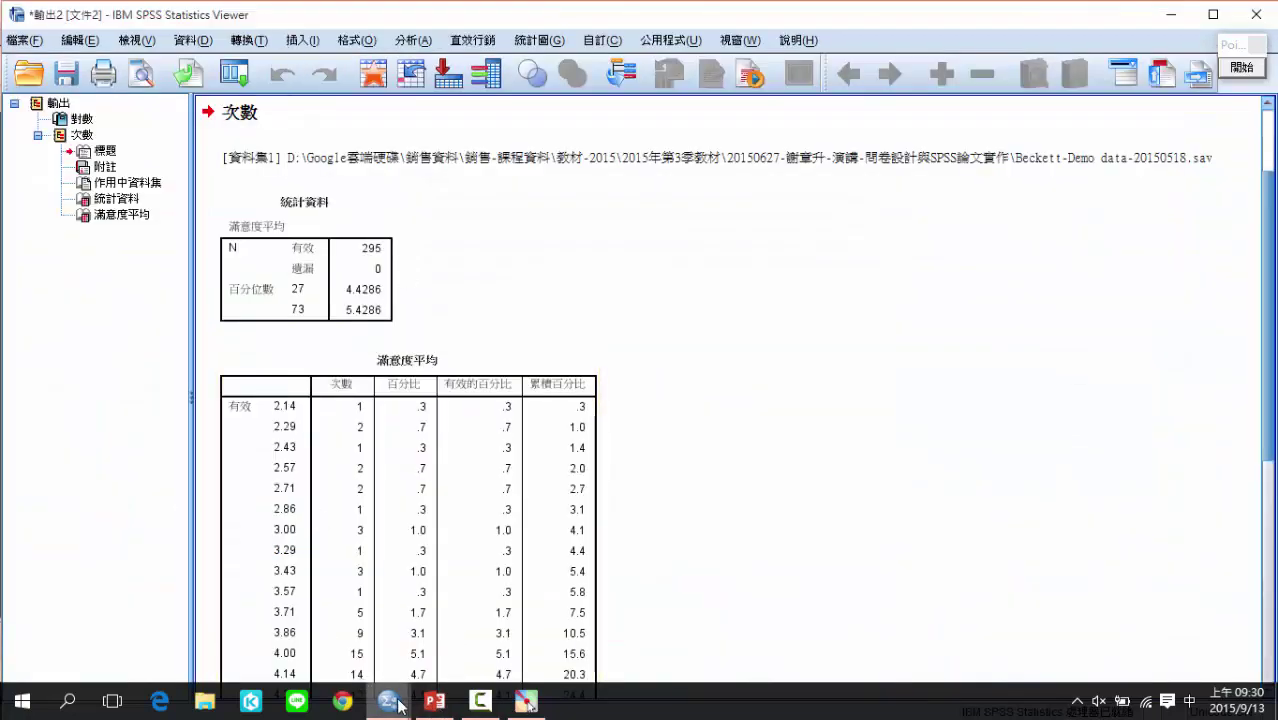
mouse_move(389, 702)
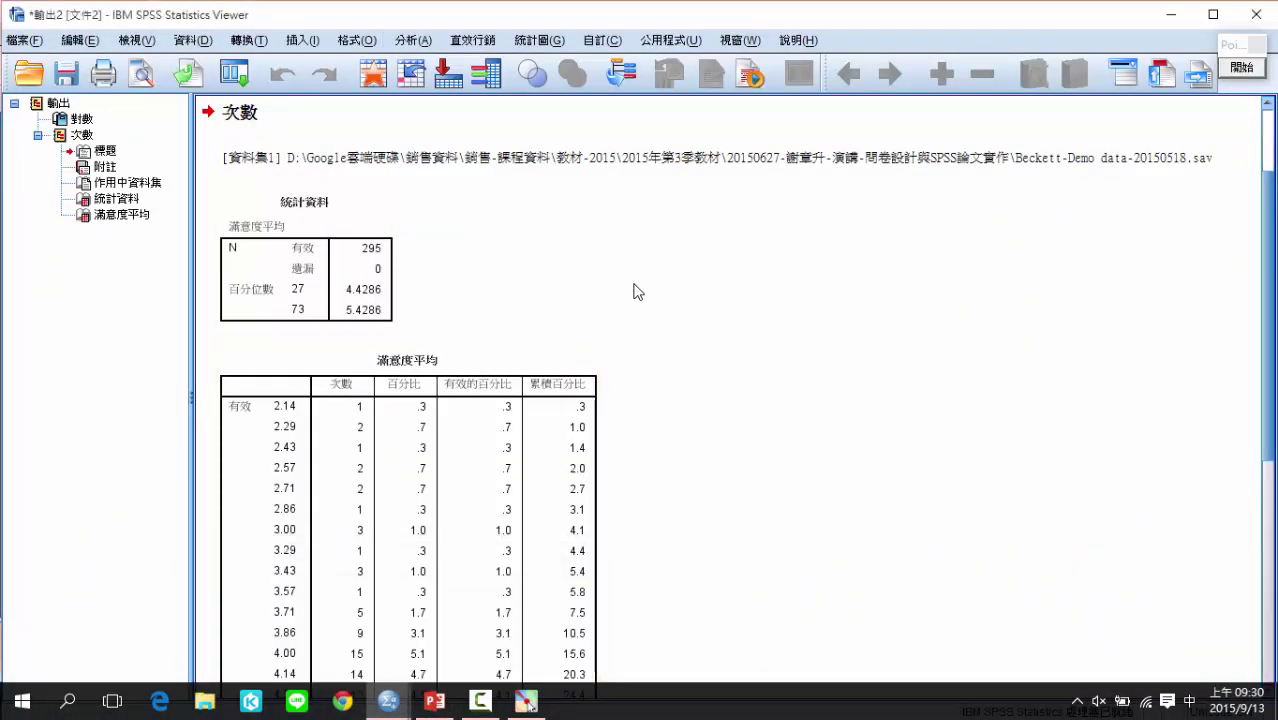
click(240, 41)
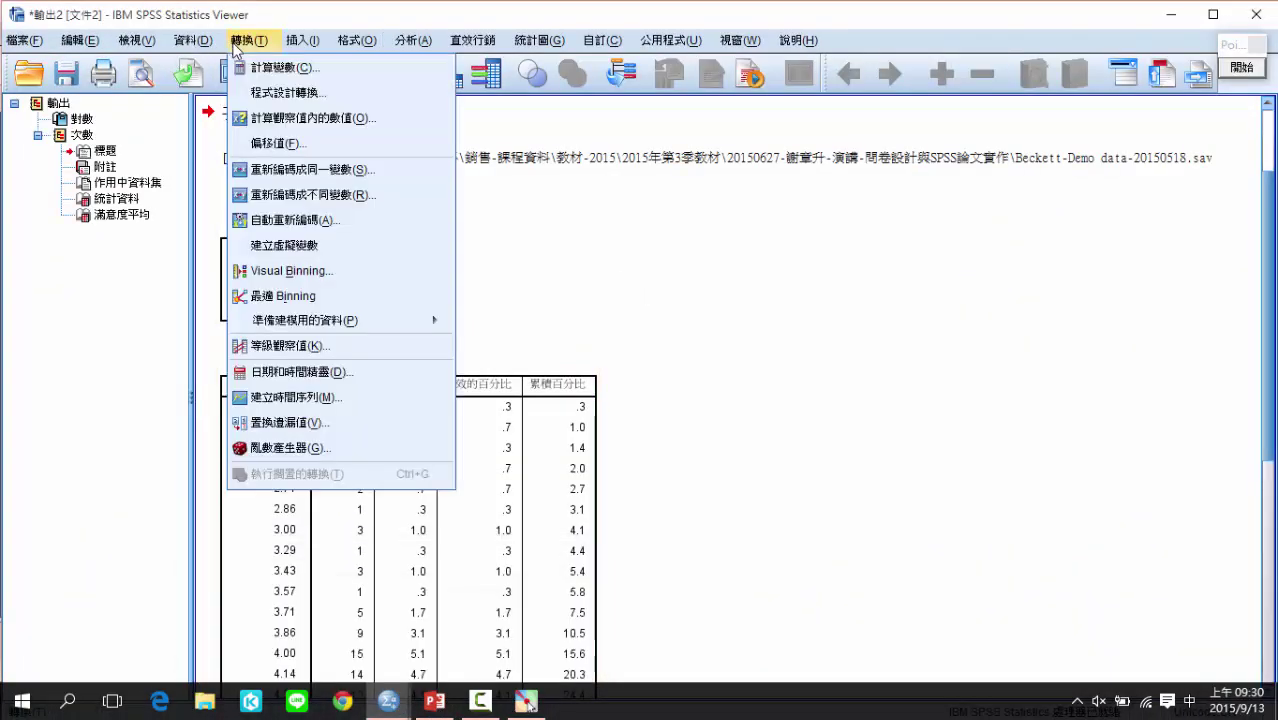
click(313, 194)
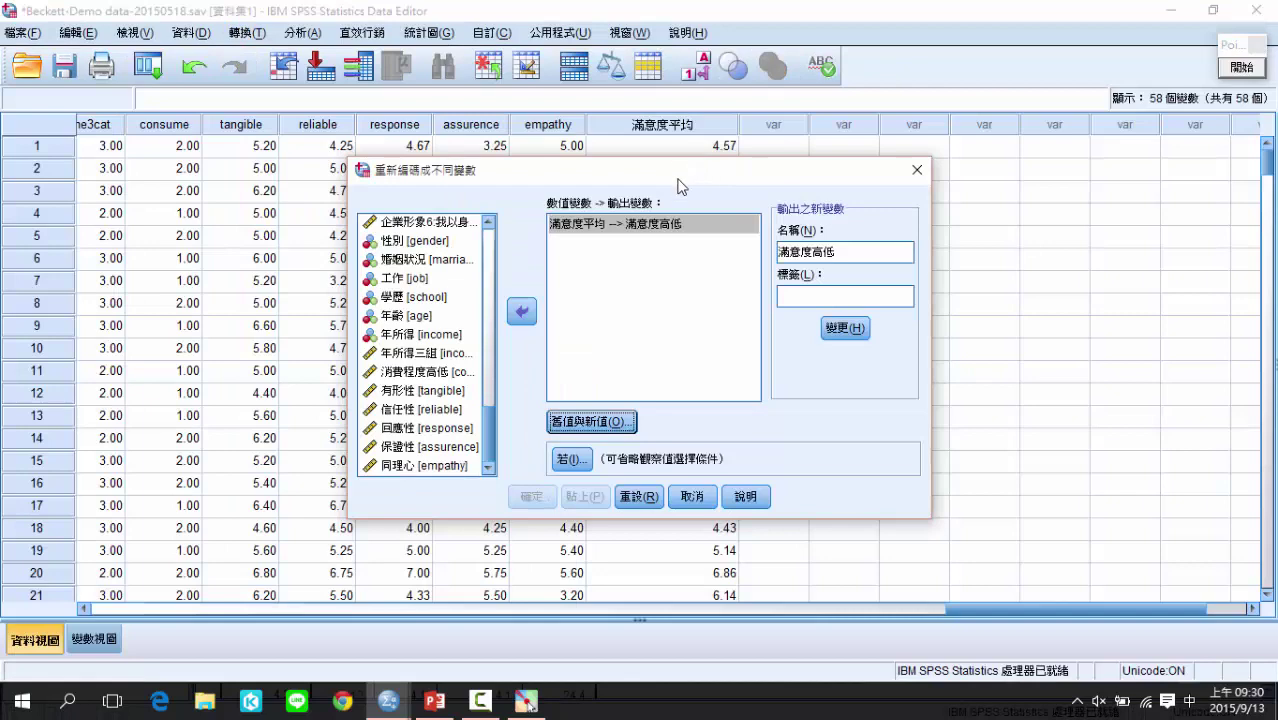
Step: Add a recode rule that maps the range from lowest through 4.4286 to the new value 1
drag(678, 180, 464, 131)
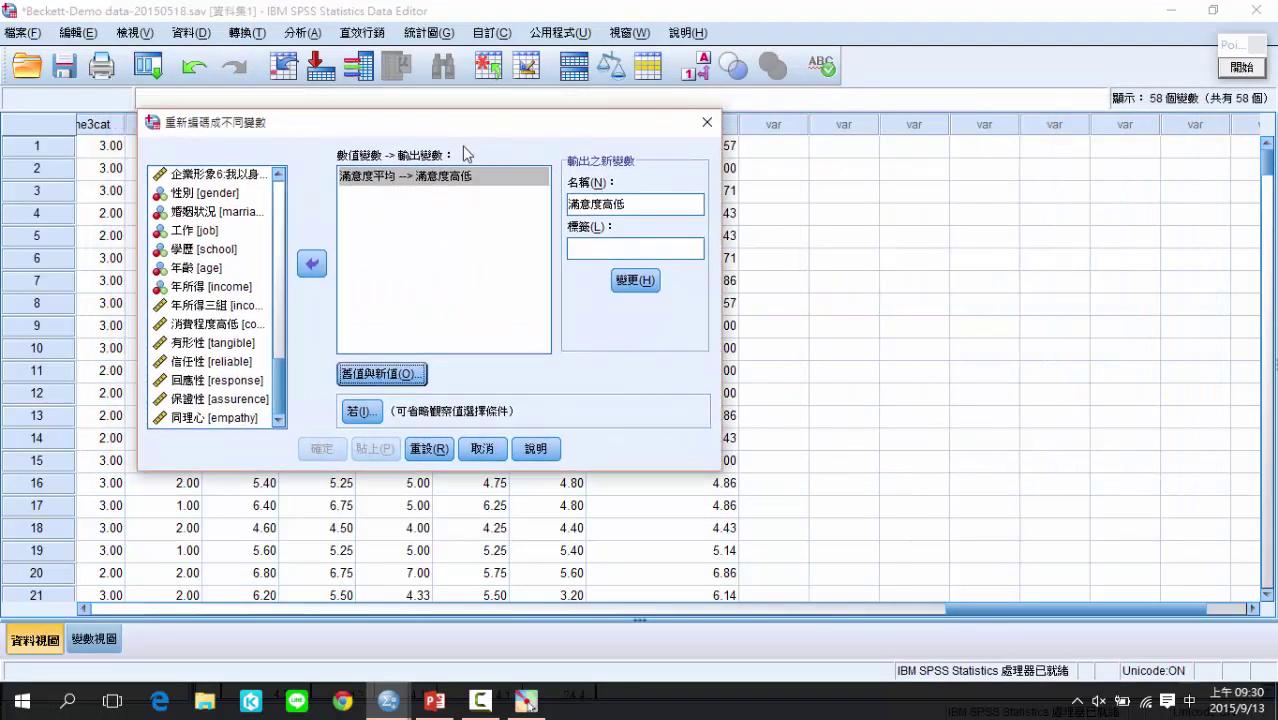
click(382, 375)
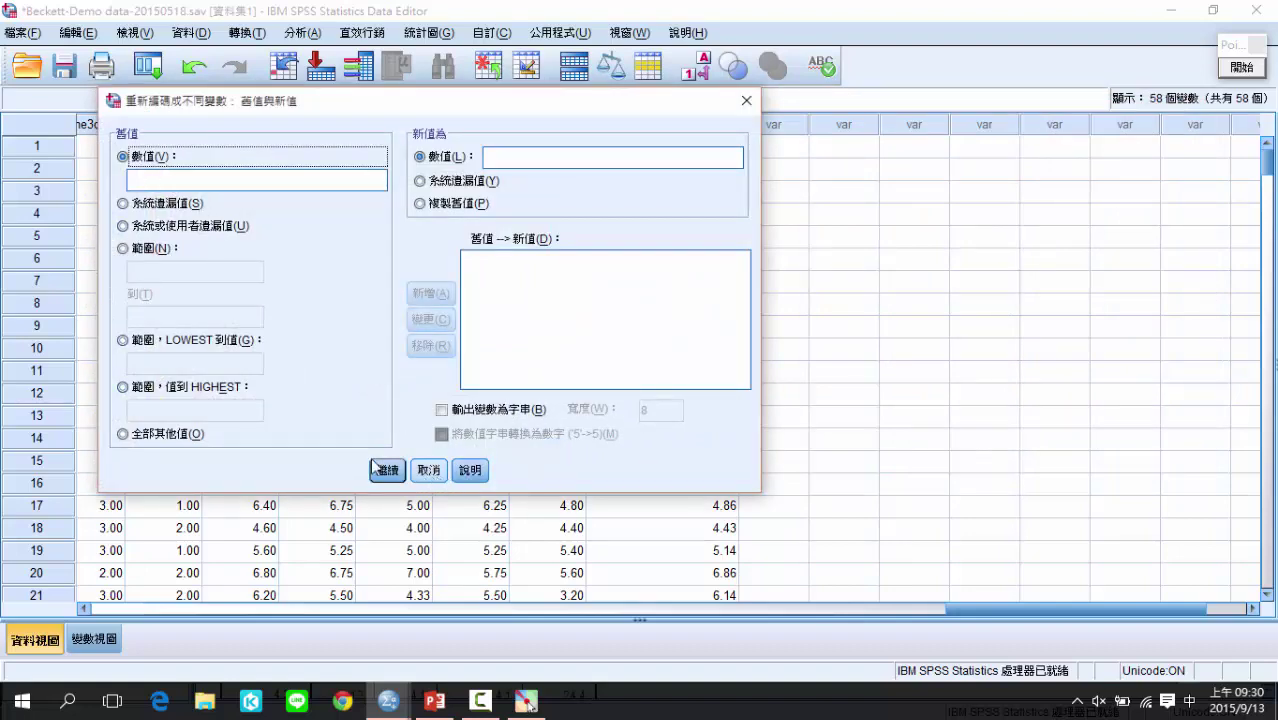
click(123, 341)
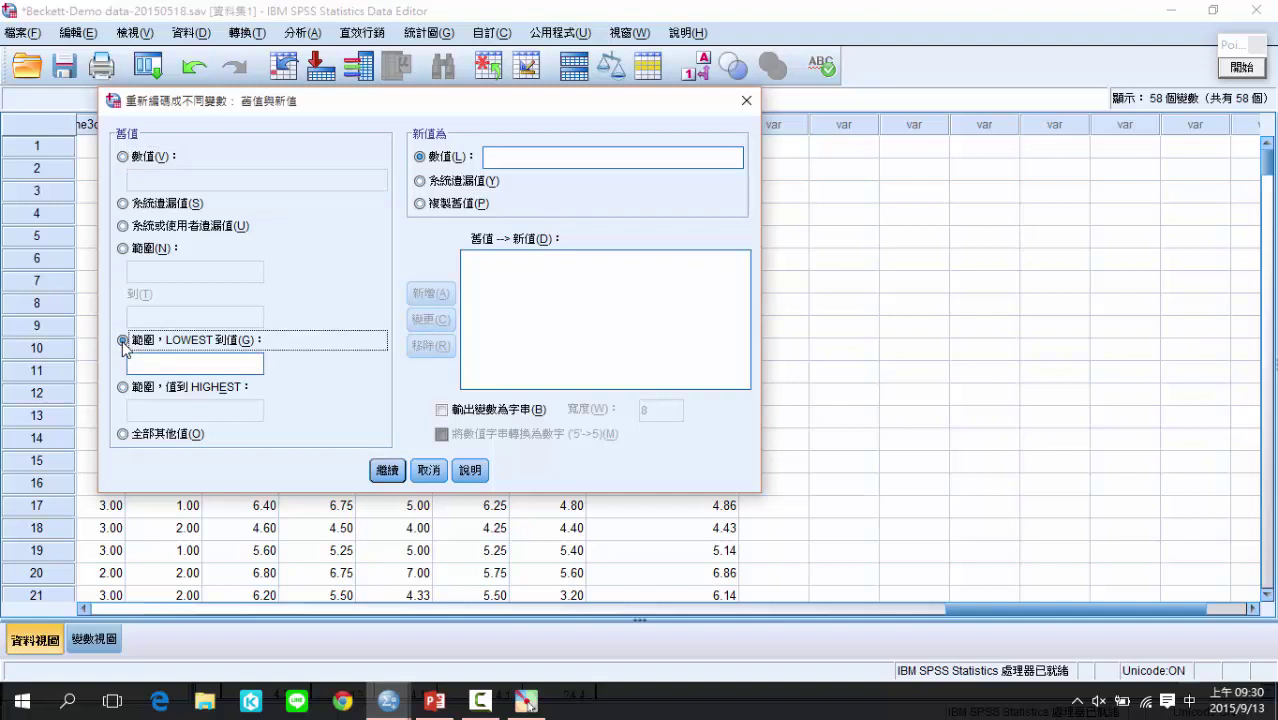
click(170, 366)
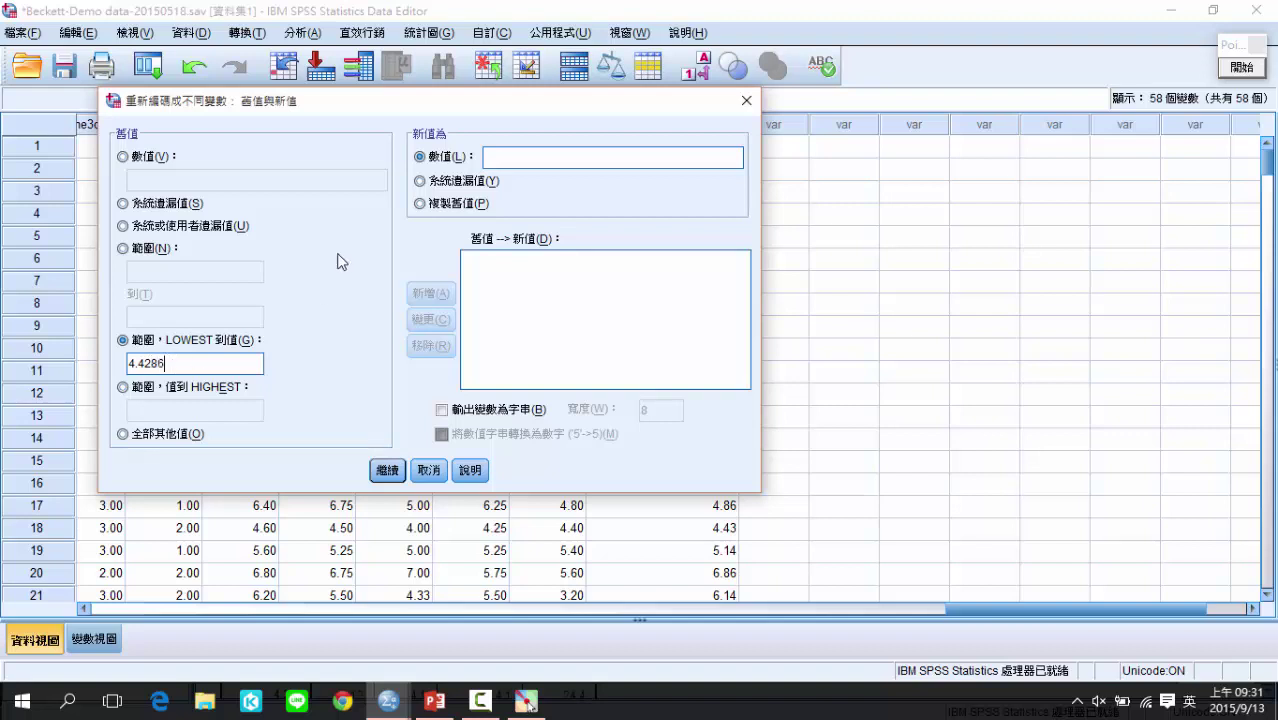
text(1)
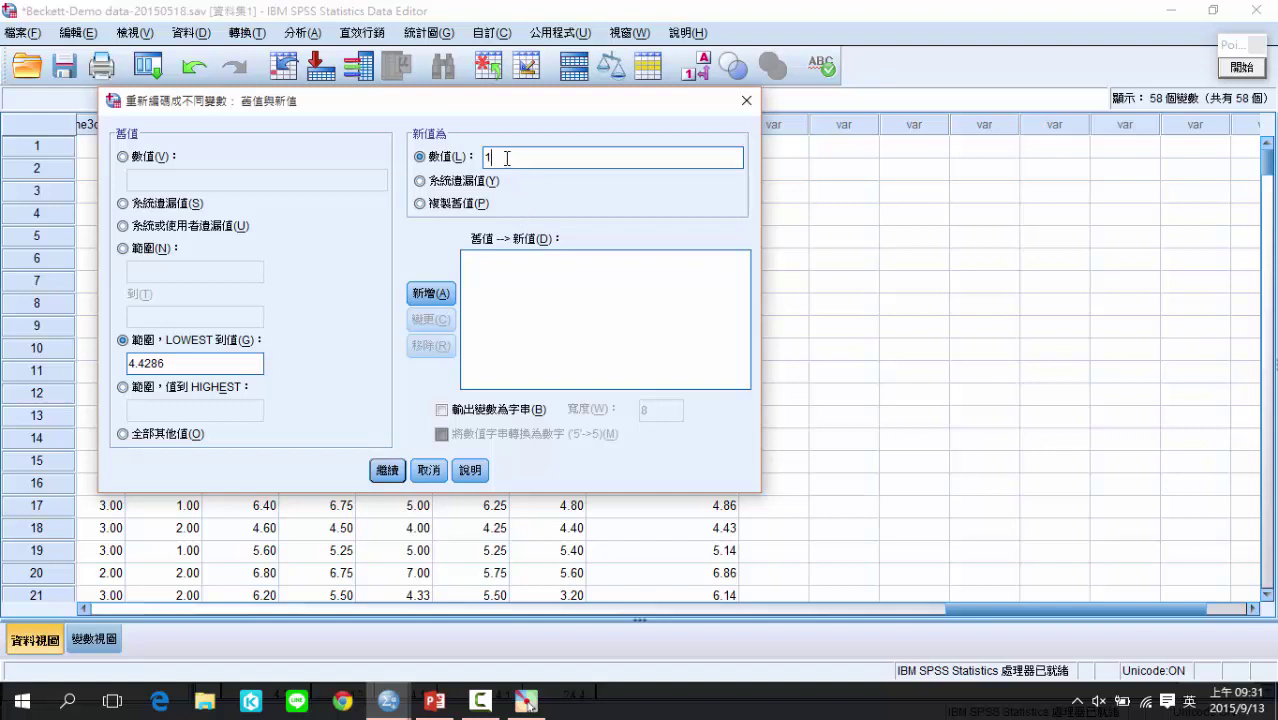
click(433, 294)
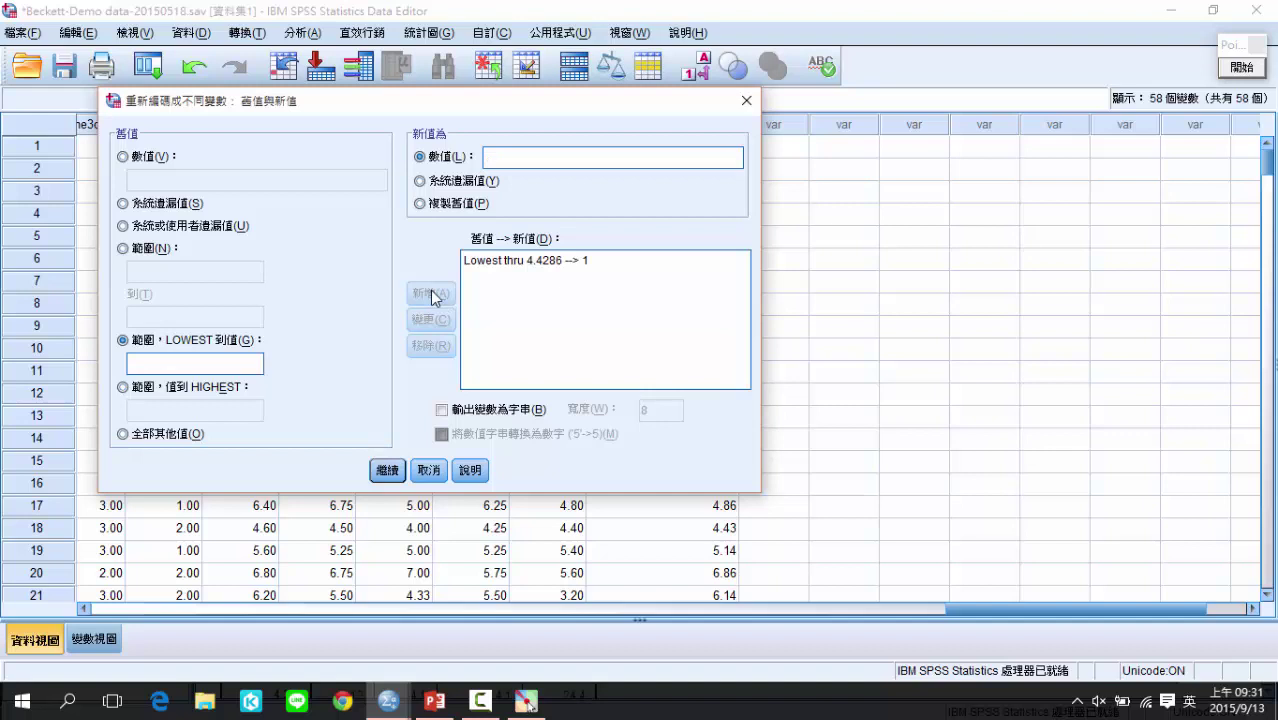
Step: Add a recode rule that maps the range from 5.4286 through highest to the new value 2
click(123, 387)
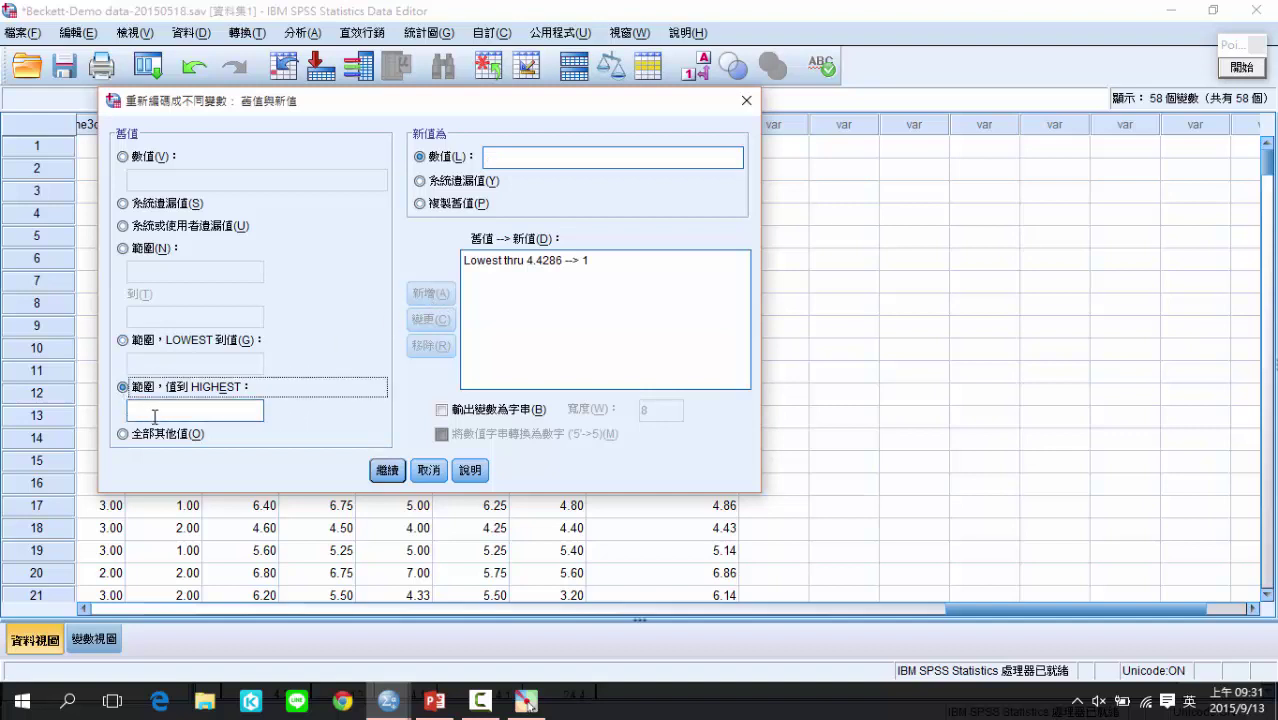
click(164, 412)
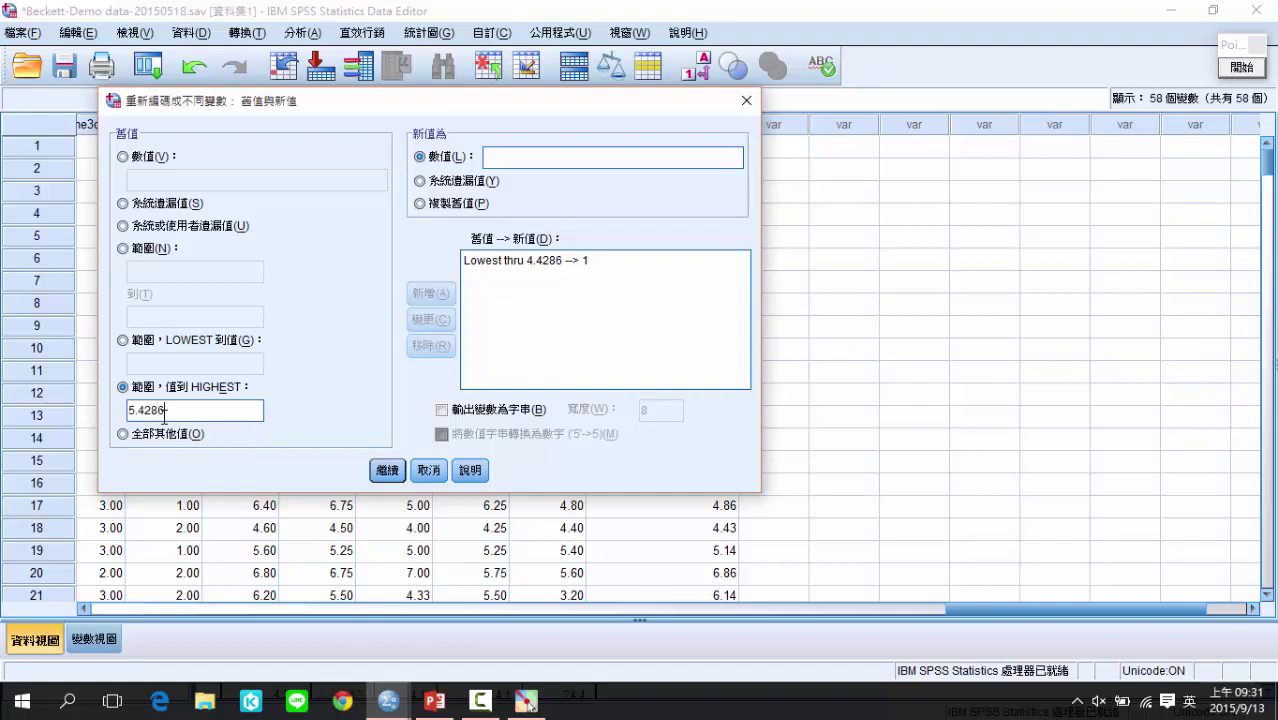
click(536, 158)
text(2)
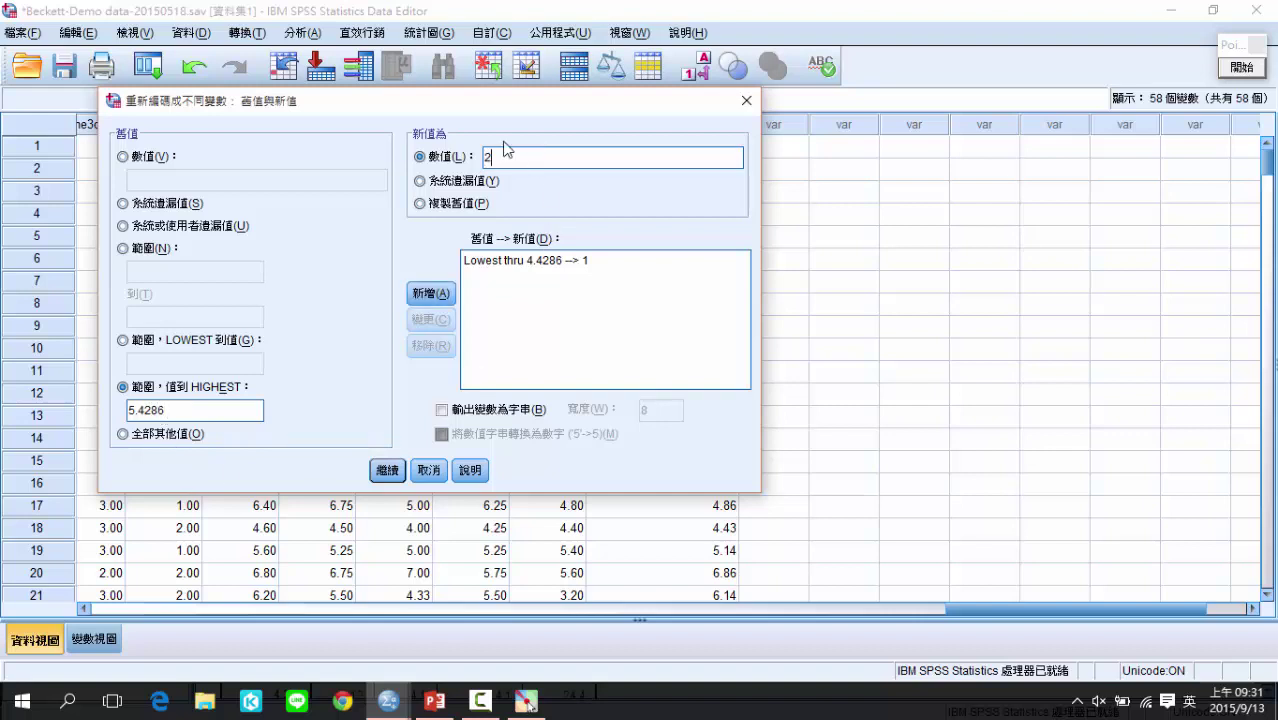
click(414, 299)
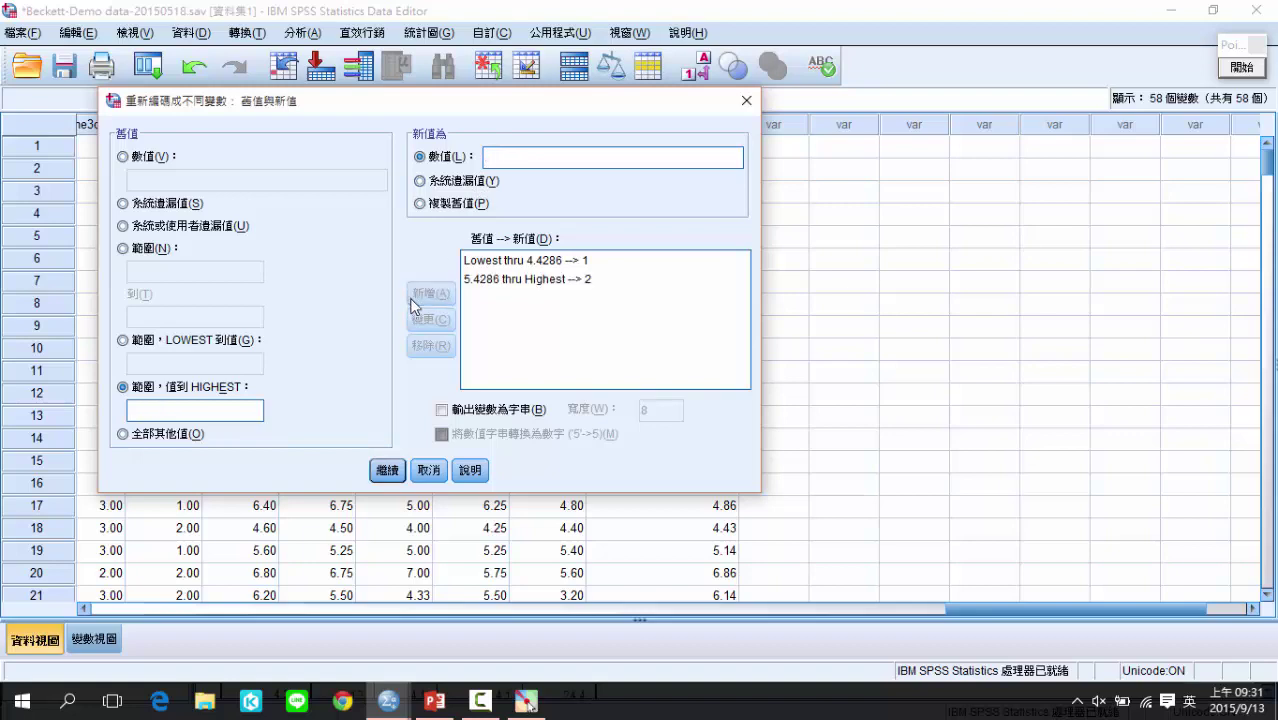
Step: Accept the recode rules, run the recode, and return to the data editor showing the 滿意度高低 column
click(387, 470)
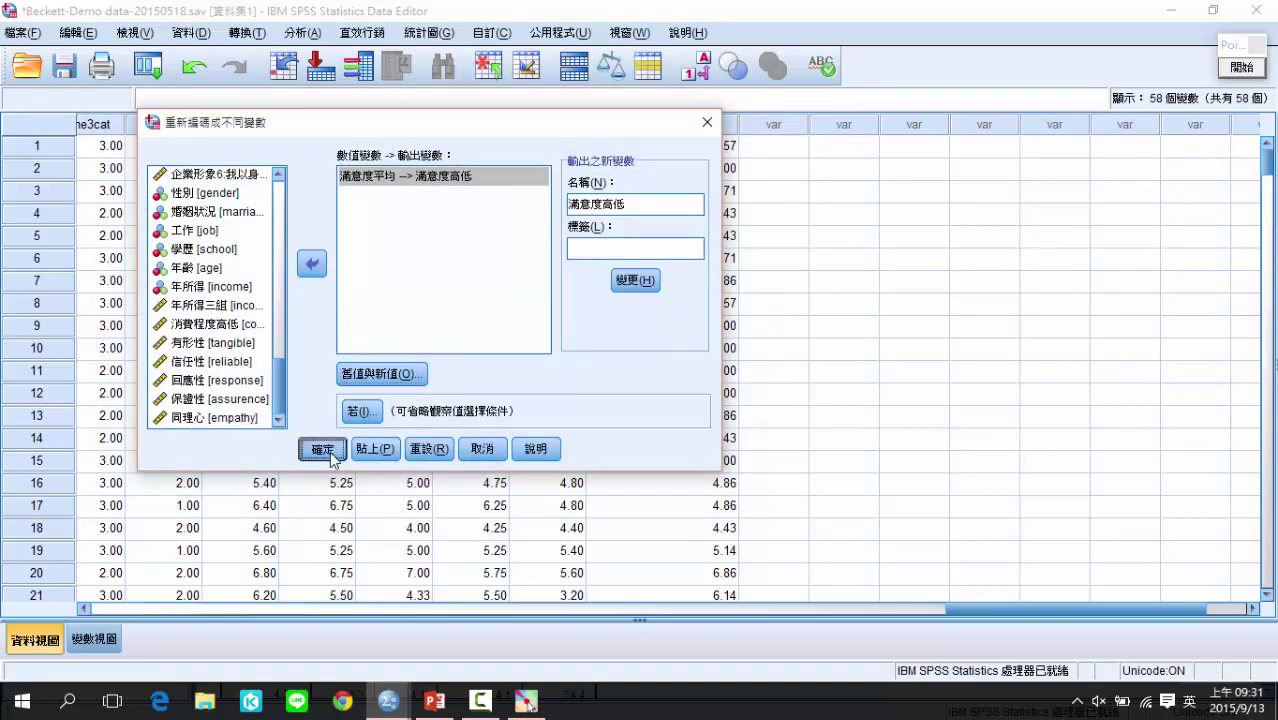
click(322, 450)
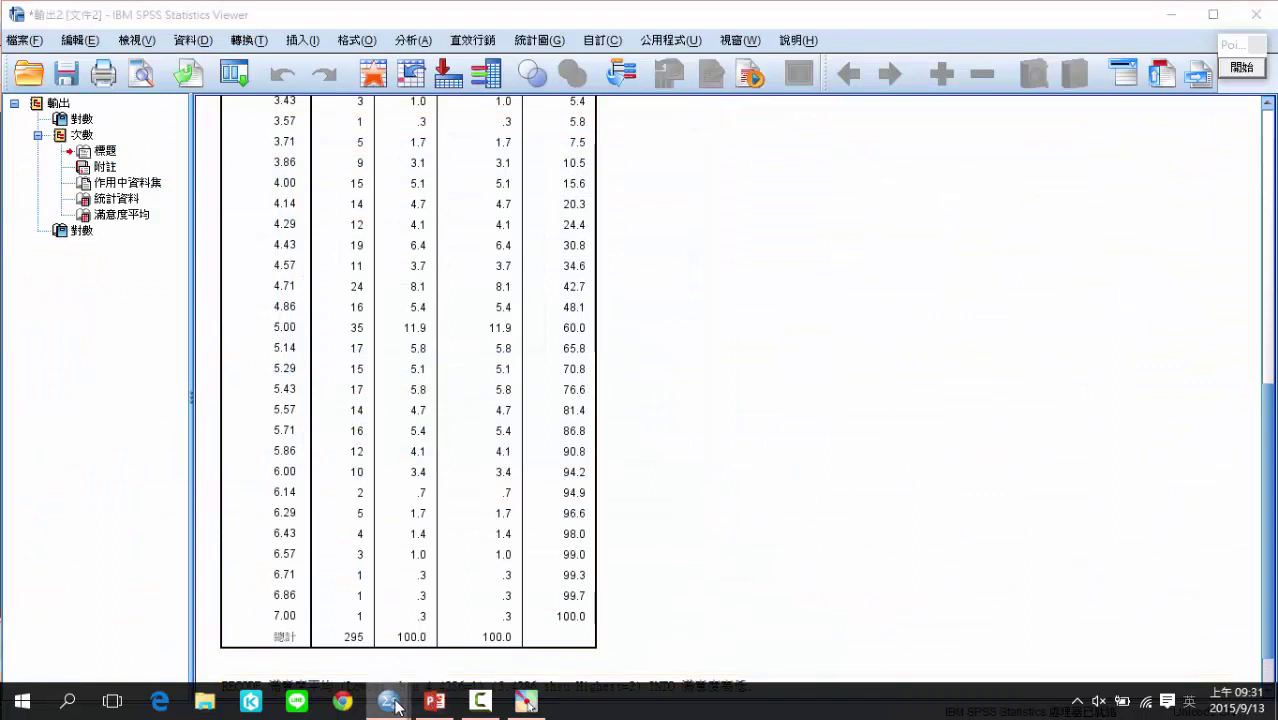
mouse_move(395, 705)
click(337, 668)
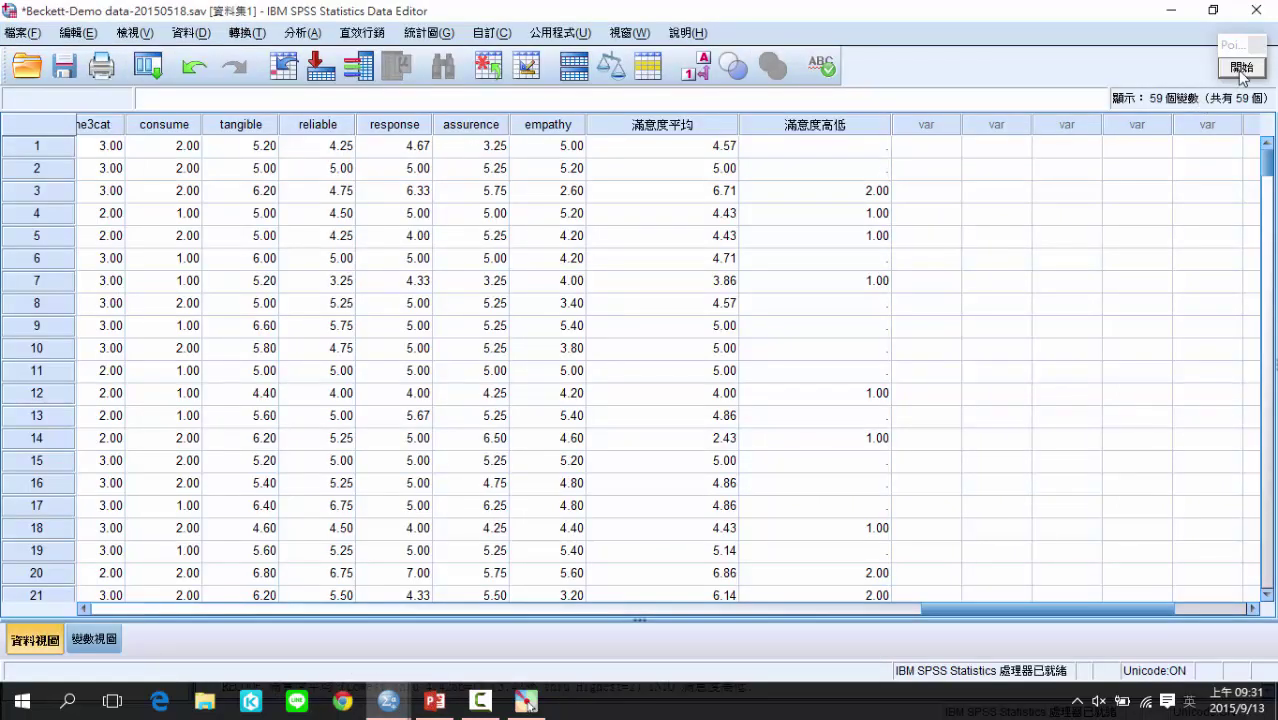
Step: Outline the blank, 2.00 and 1.00 entries in rows 1 to 4 of the 滿意度高低 column in red, then end the annotation
click(1239, 69)
click(1229, 310)
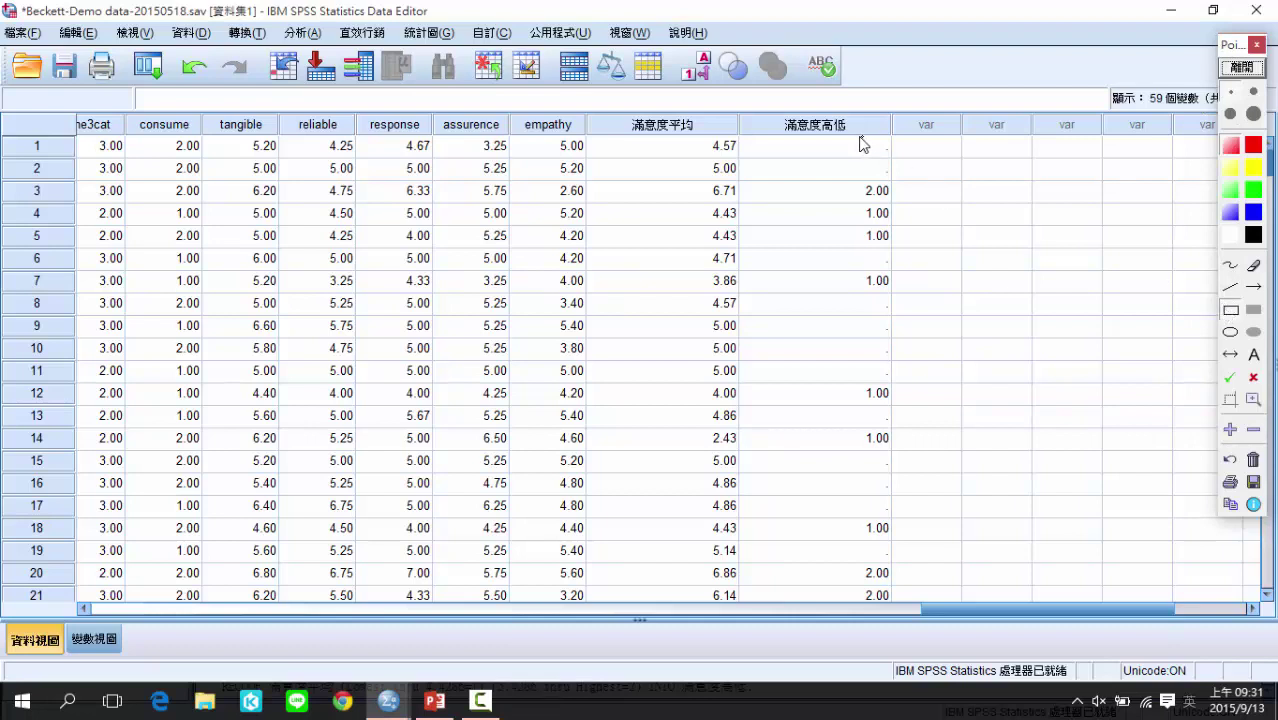
drag(831, 137, 893, 181)
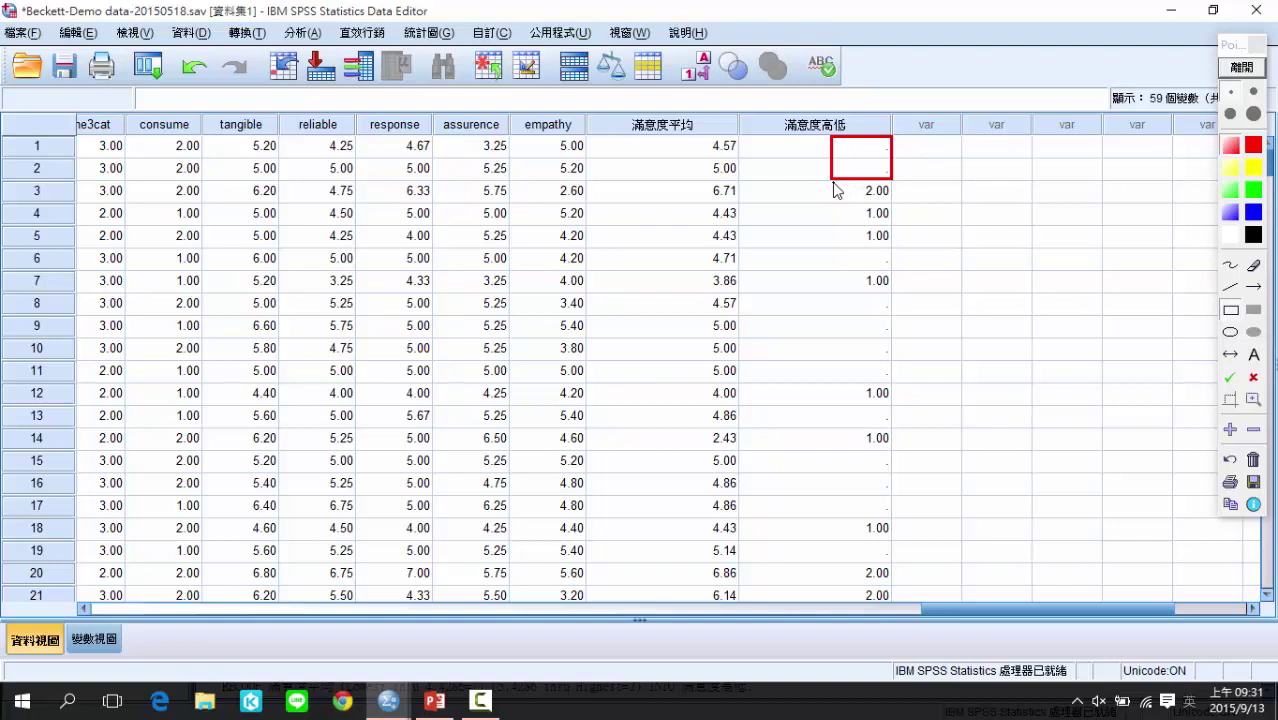
drag(832, 182, 897, 208)
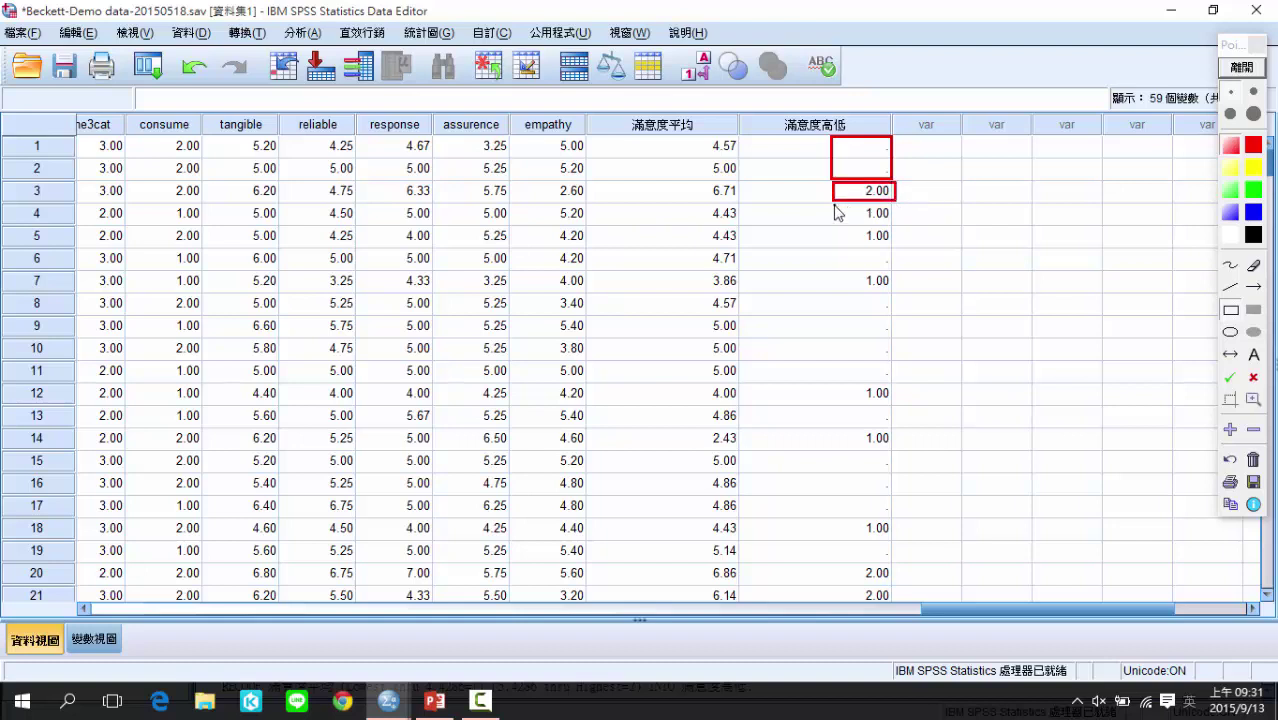
drag(832, 204, 895, 225)
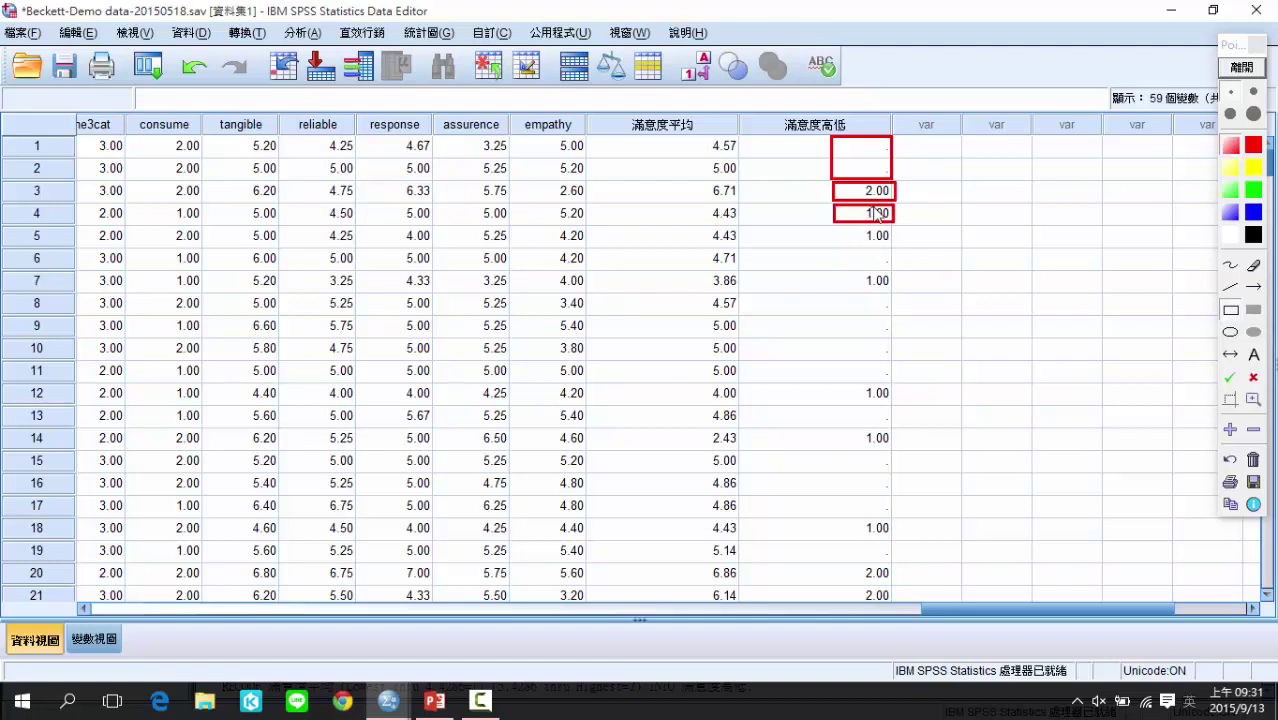
click(1228, 72)
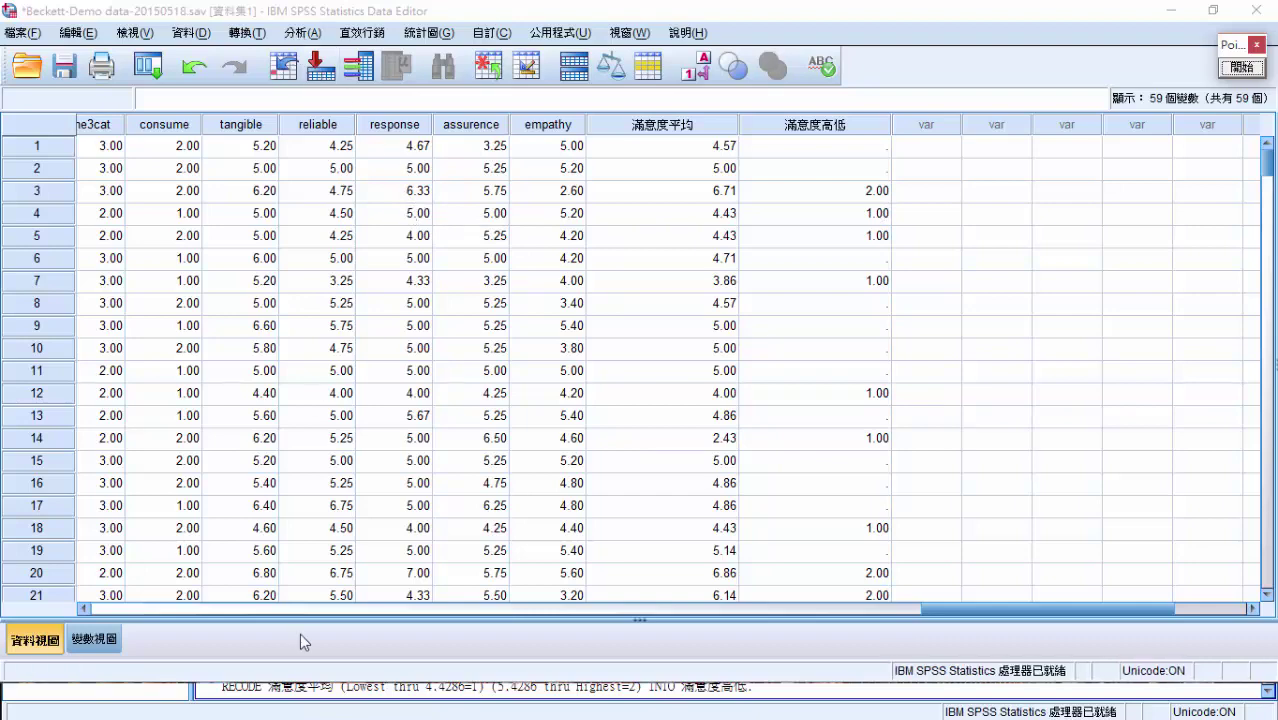
Step: Switch to PowerPoint to review the 項目分析 slide on the t-test procedure, and return to the SPSS data editor
click(1171, 10)
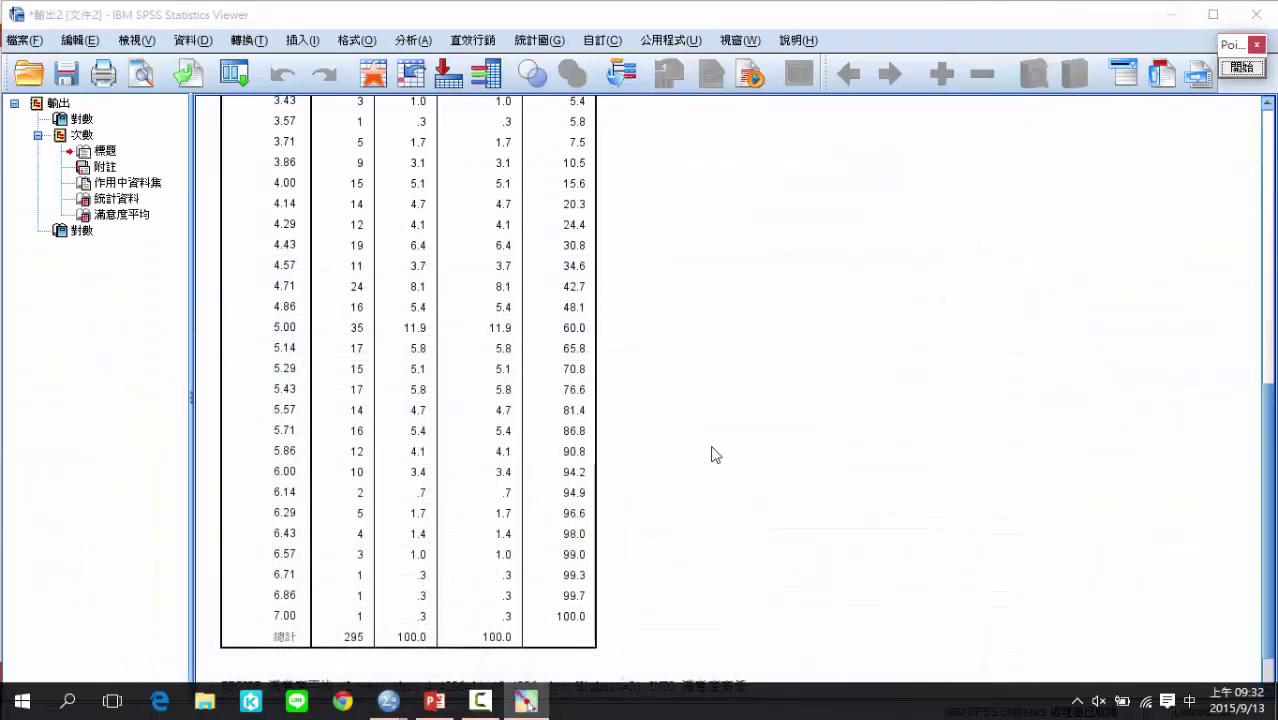
click(433, 702)
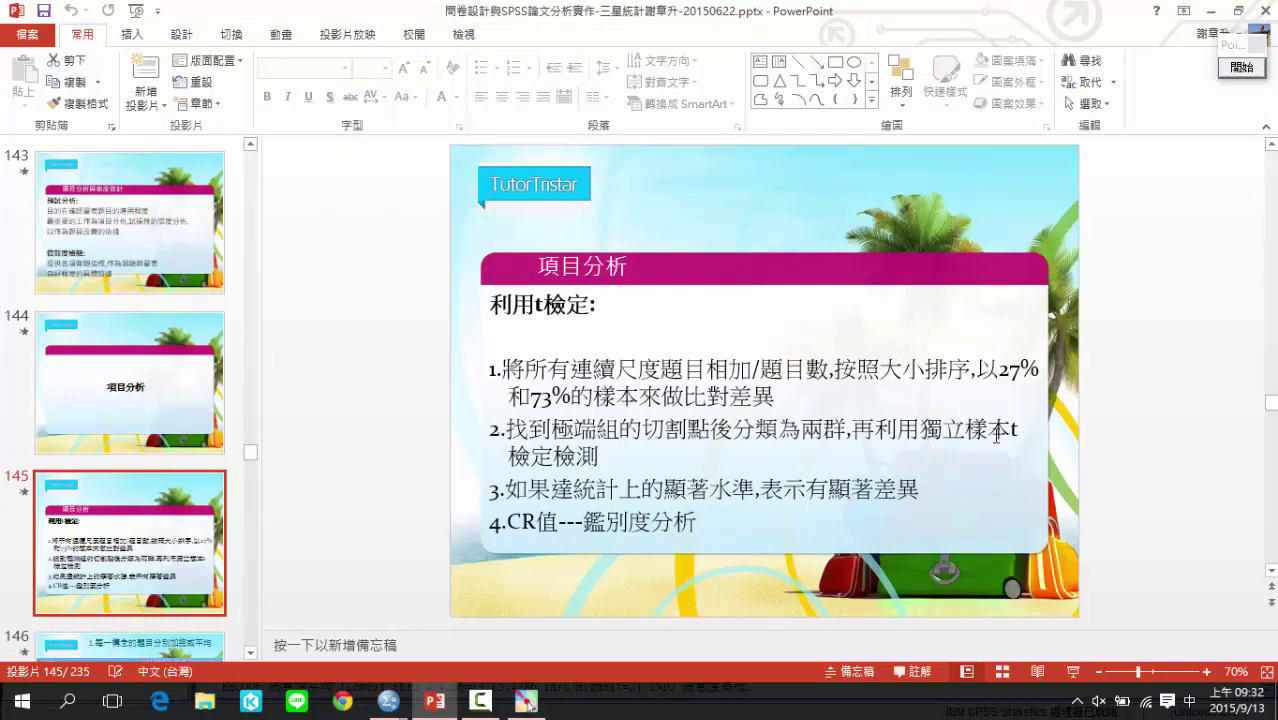
mouse_move(388, 702)
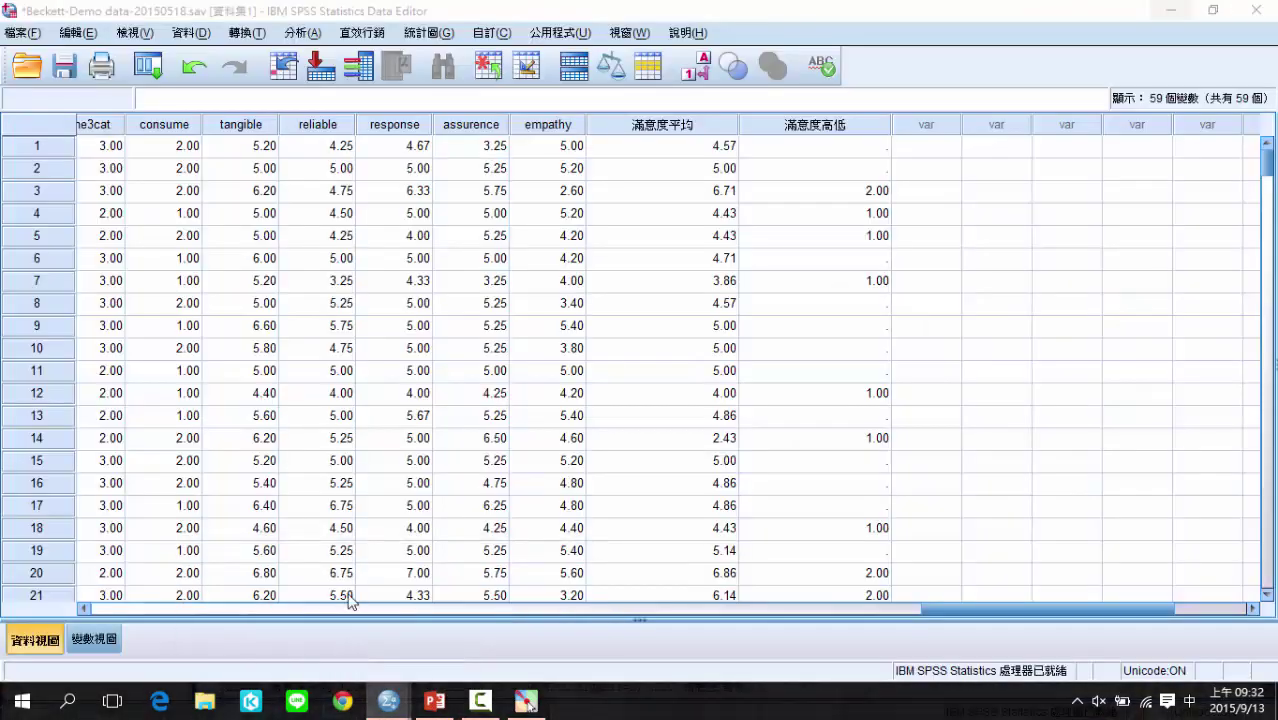
click(370, 656)
Step: Start an independent-samples T test and assign 滿意度高低 as the grouping variable
click(302, 33)
mouse_move(350, 130)
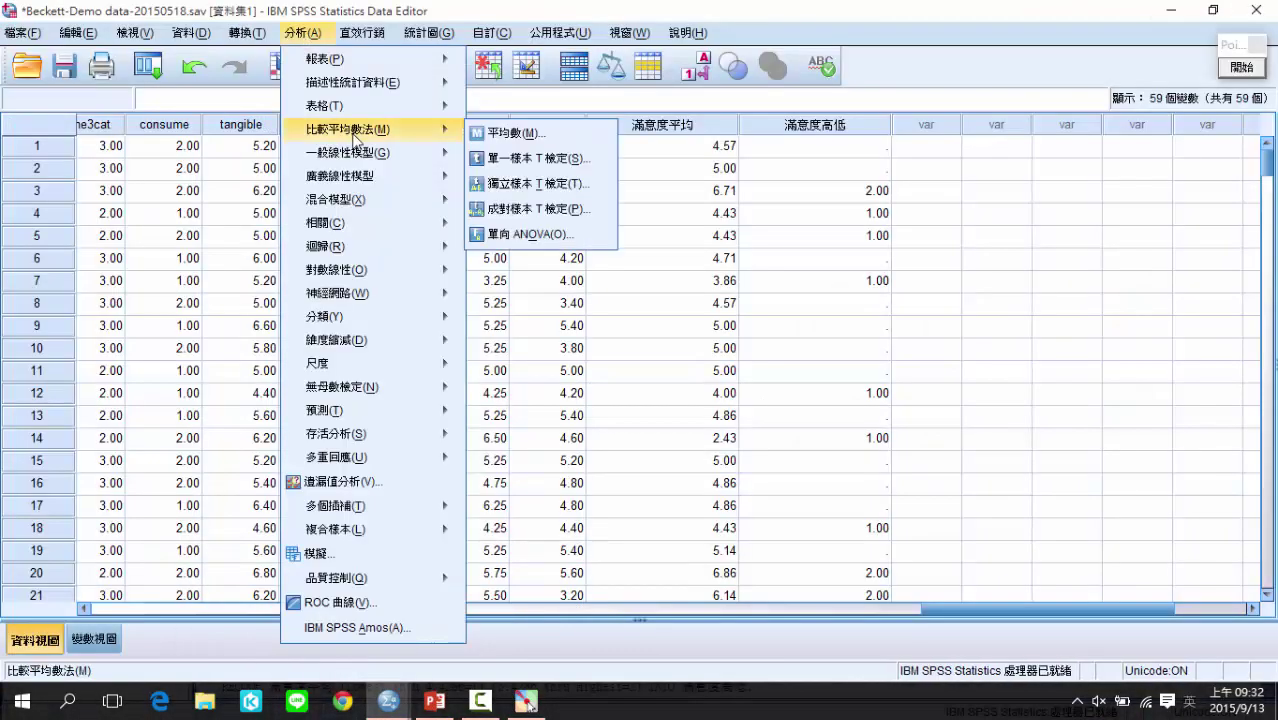
click(512, 185)
scroll(345, 270, down, 5)
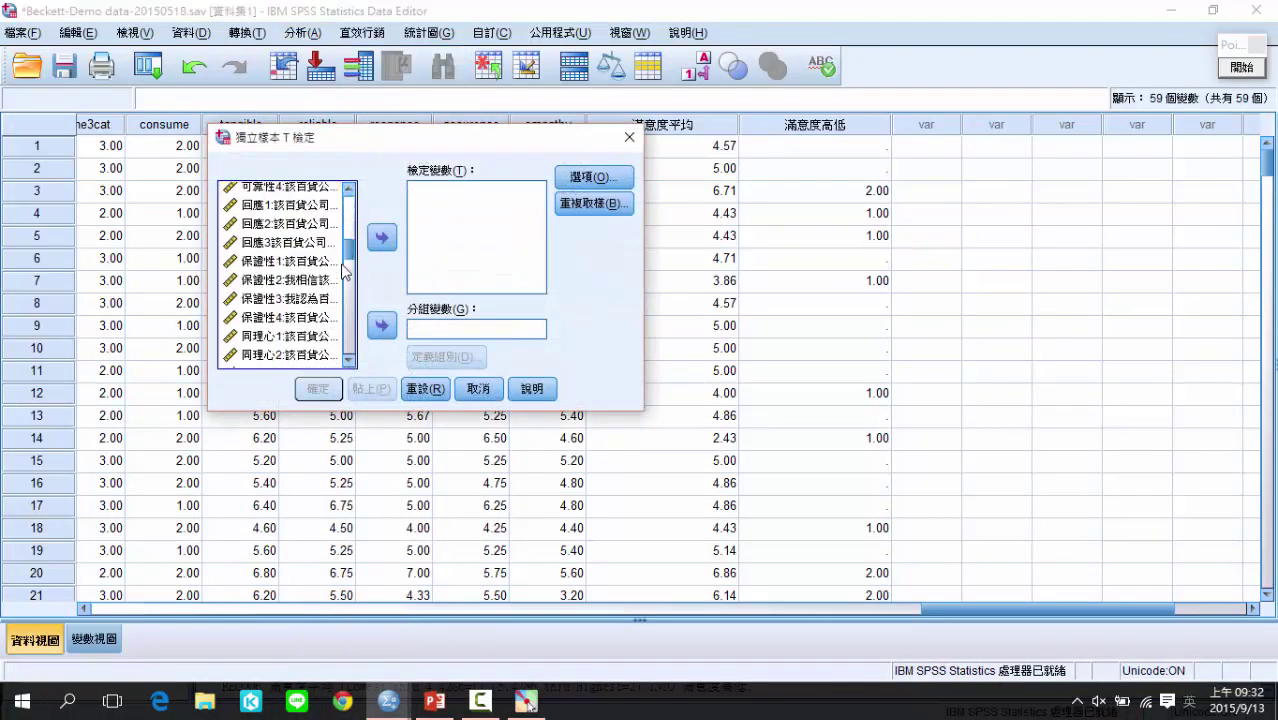
scroll(345, 270, down, 5)
click(282, 358)
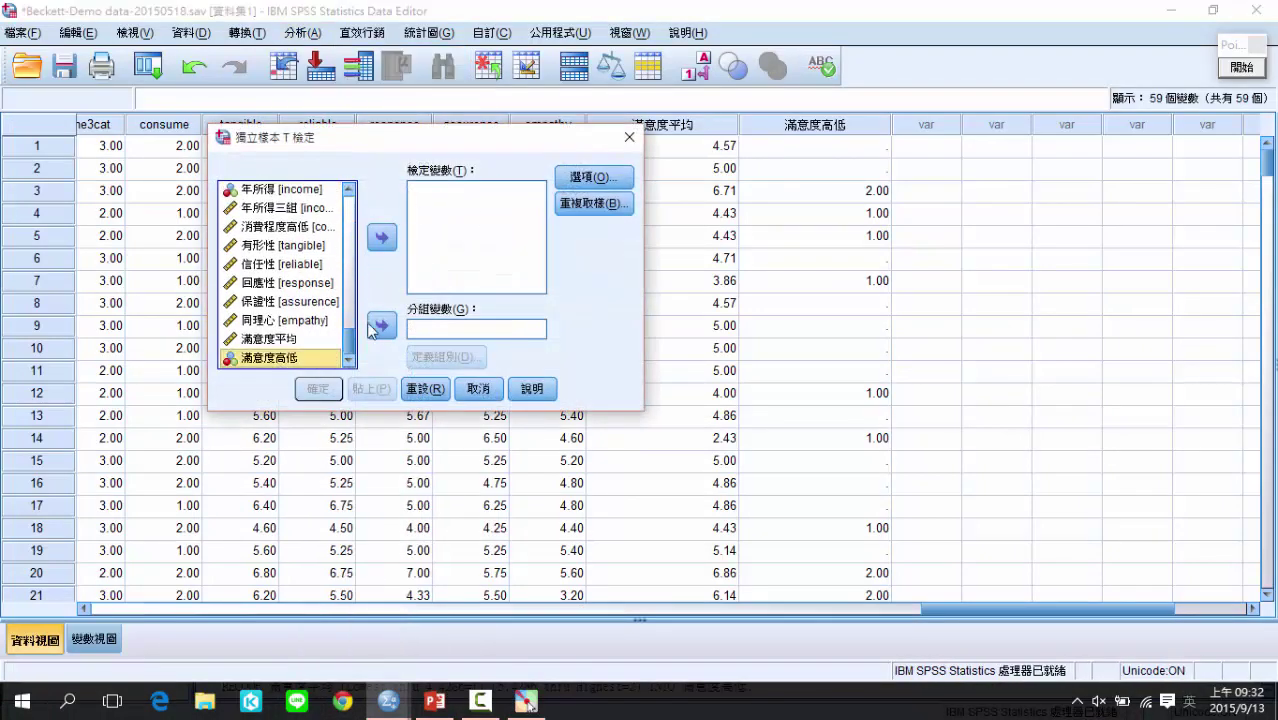
click(384, 327)
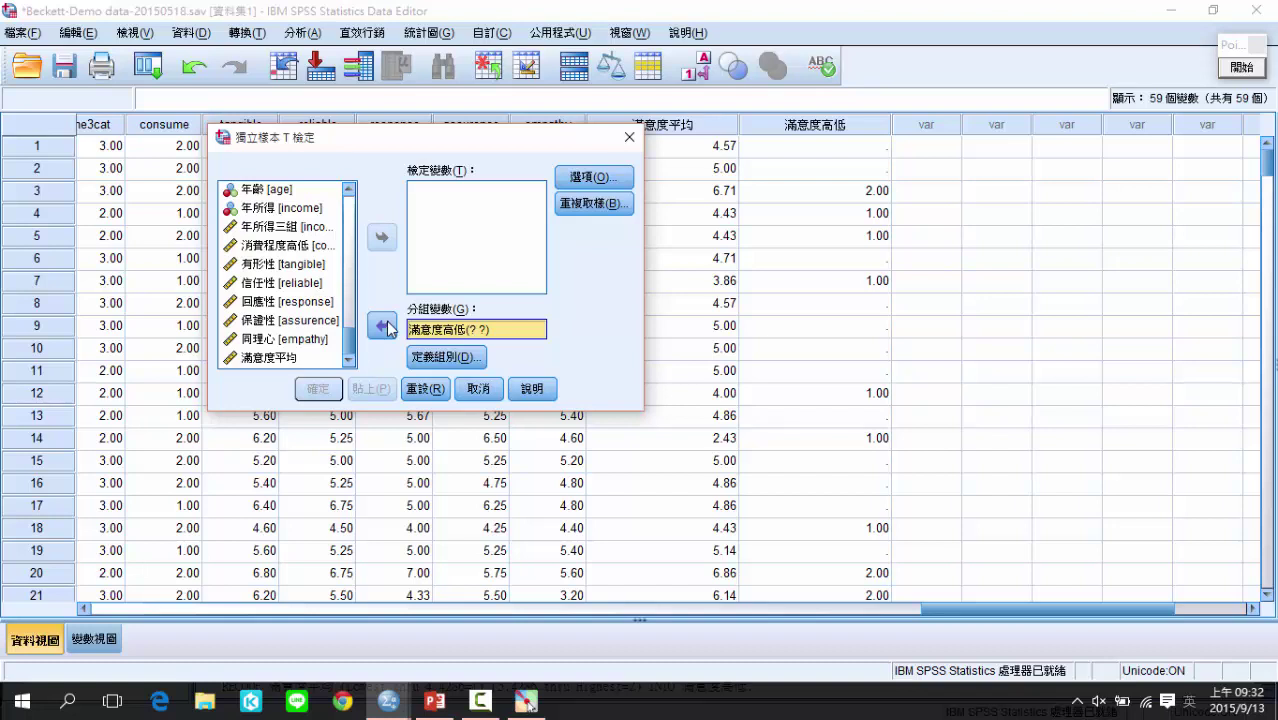
Step: Define the groups of 滿意度高低 with the specified values 1 for group 1 and 2 for group 2
click(445, 357)
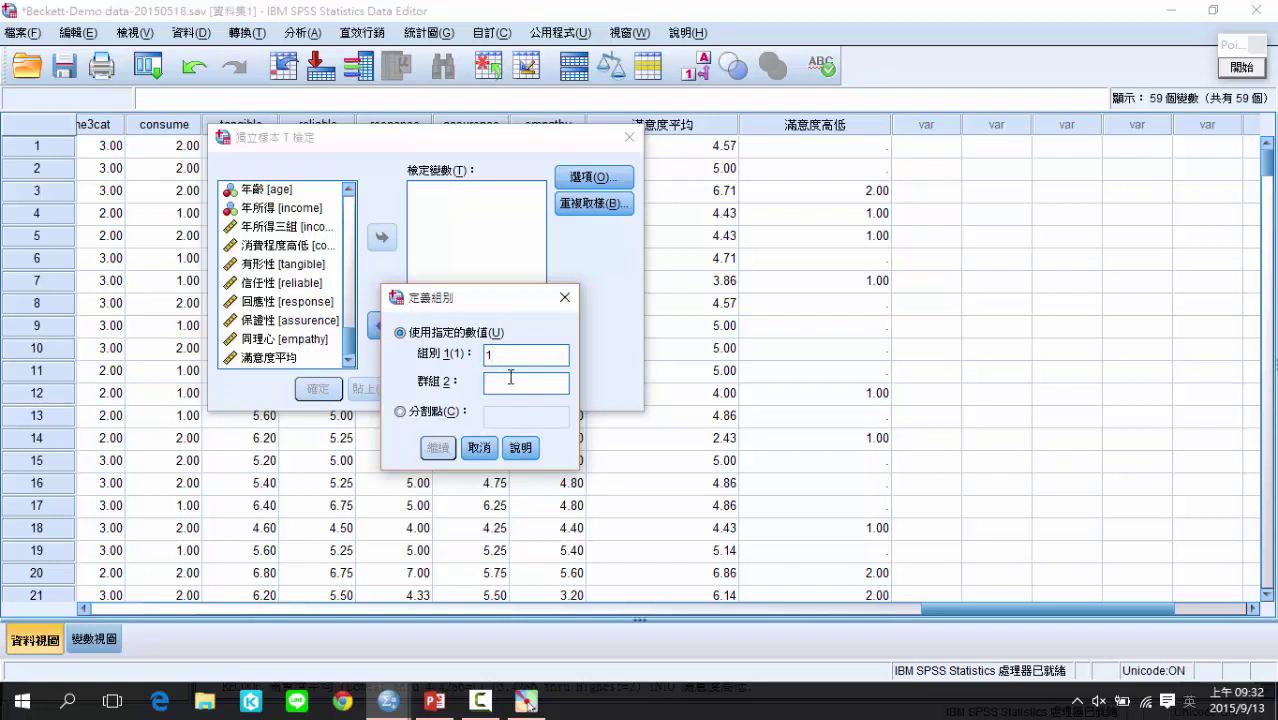
click(510, 382)
text(2)
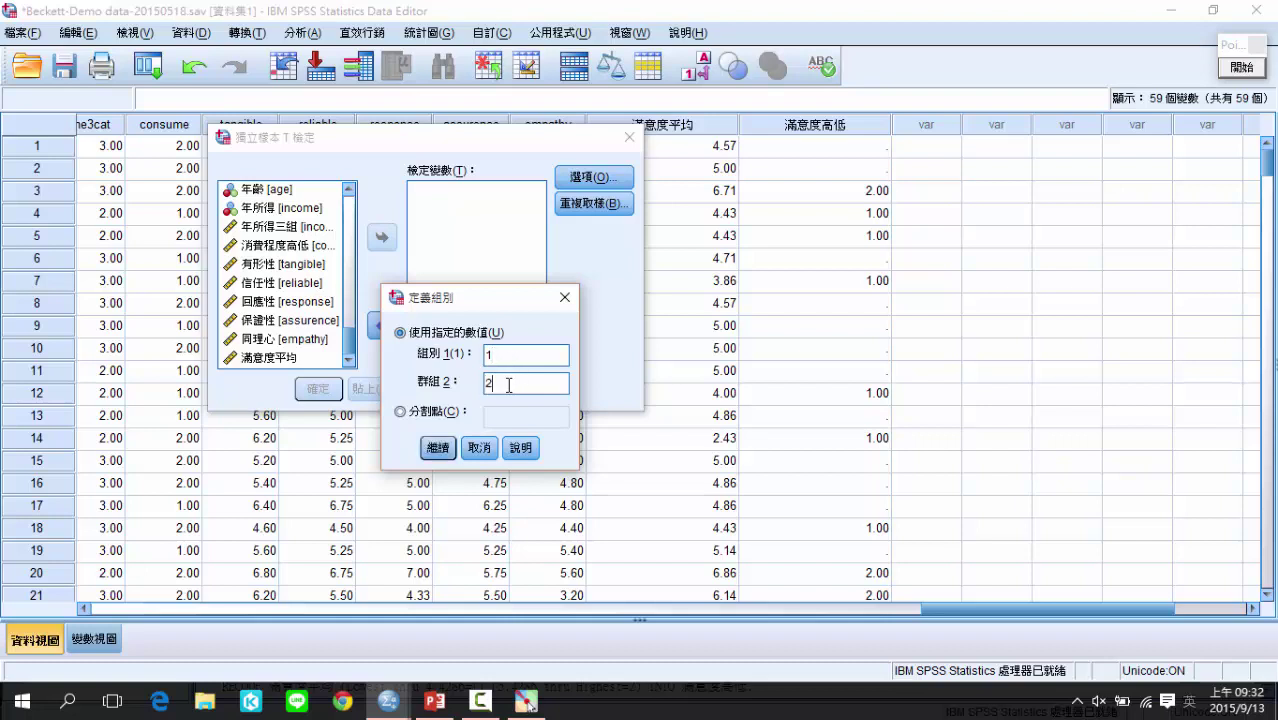
click(437, 449)
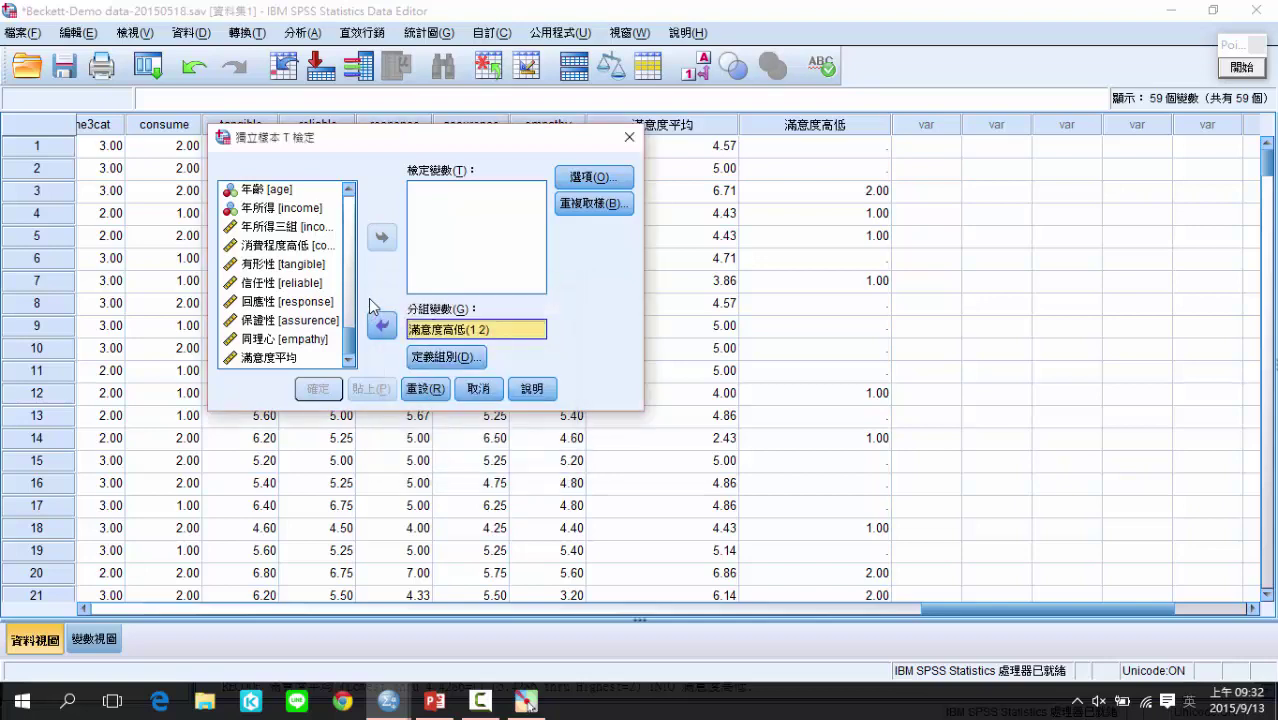
Step: Add the items 滿意度1 through 滿意度7 as test variables, run the T test, and bring up the 獨立樣本檢定 table
drag(350, 345, 346, 210)
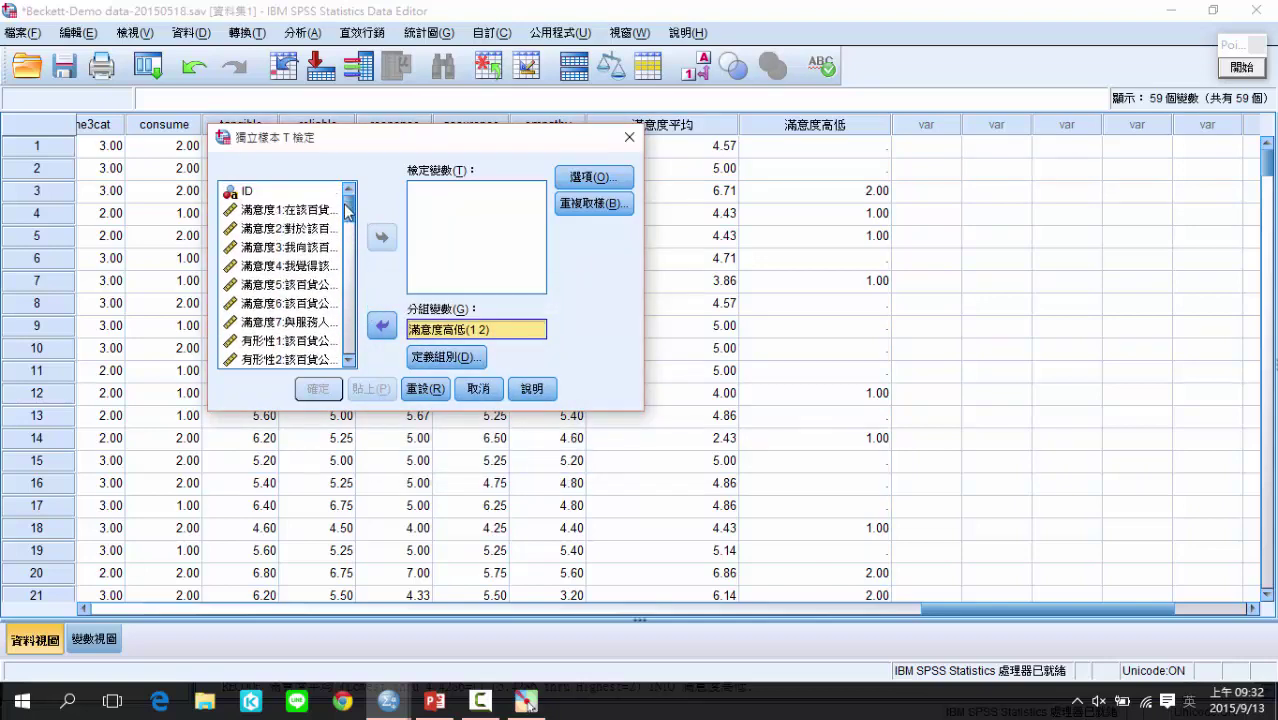
click(289, 214)
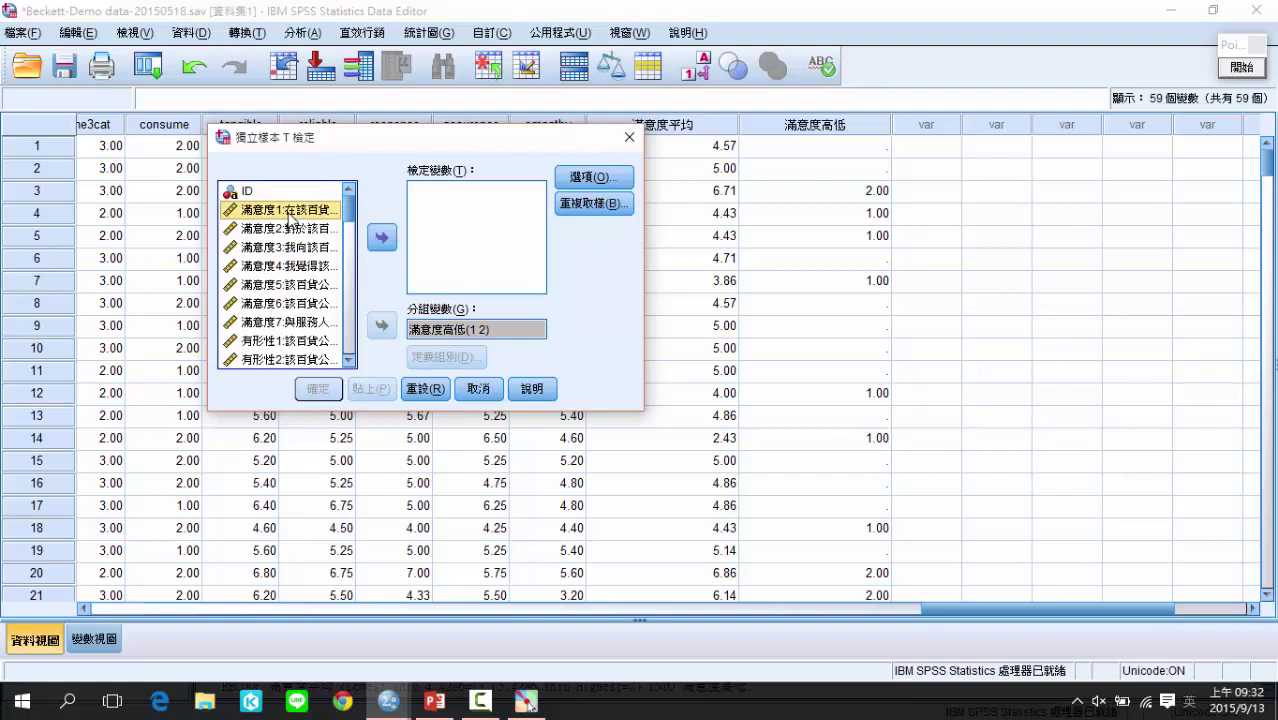
shift+click(283, 323)
click(382, 238)
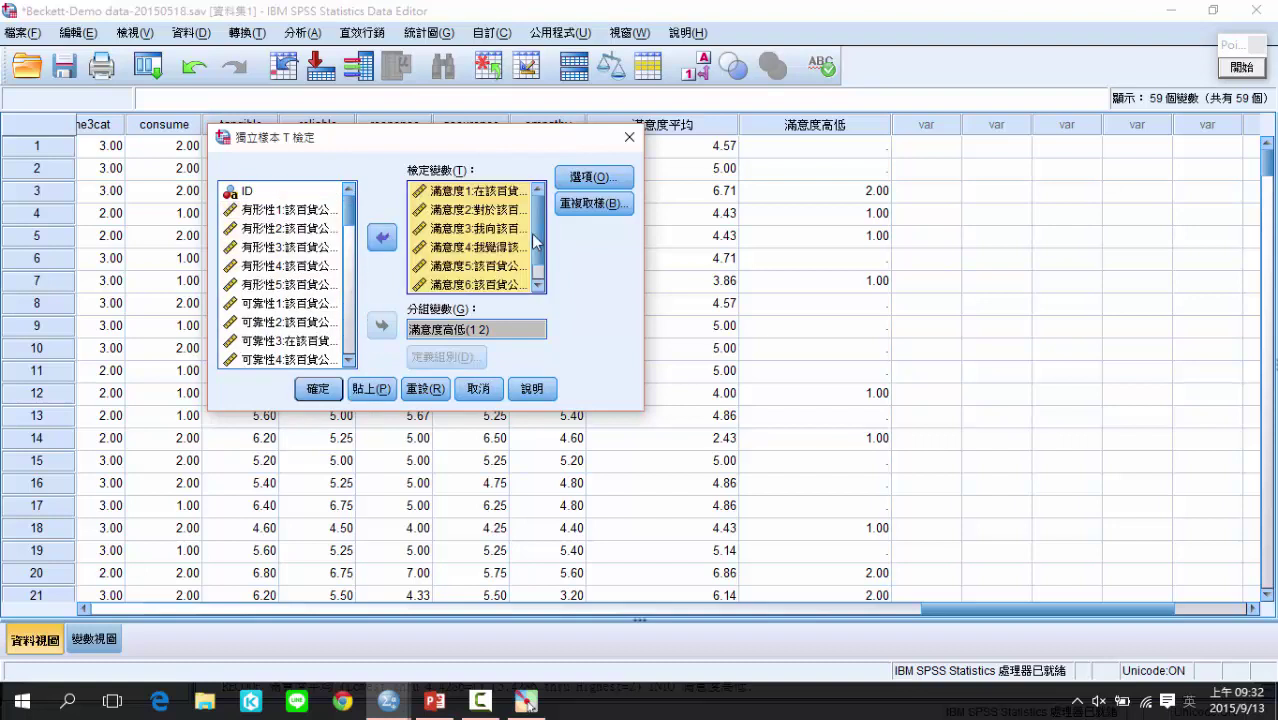
scroll(533, 277, down, 1)
scroll(530, 236, up, 1)
click(319, 389)
scroll(320, 395, down, 5)
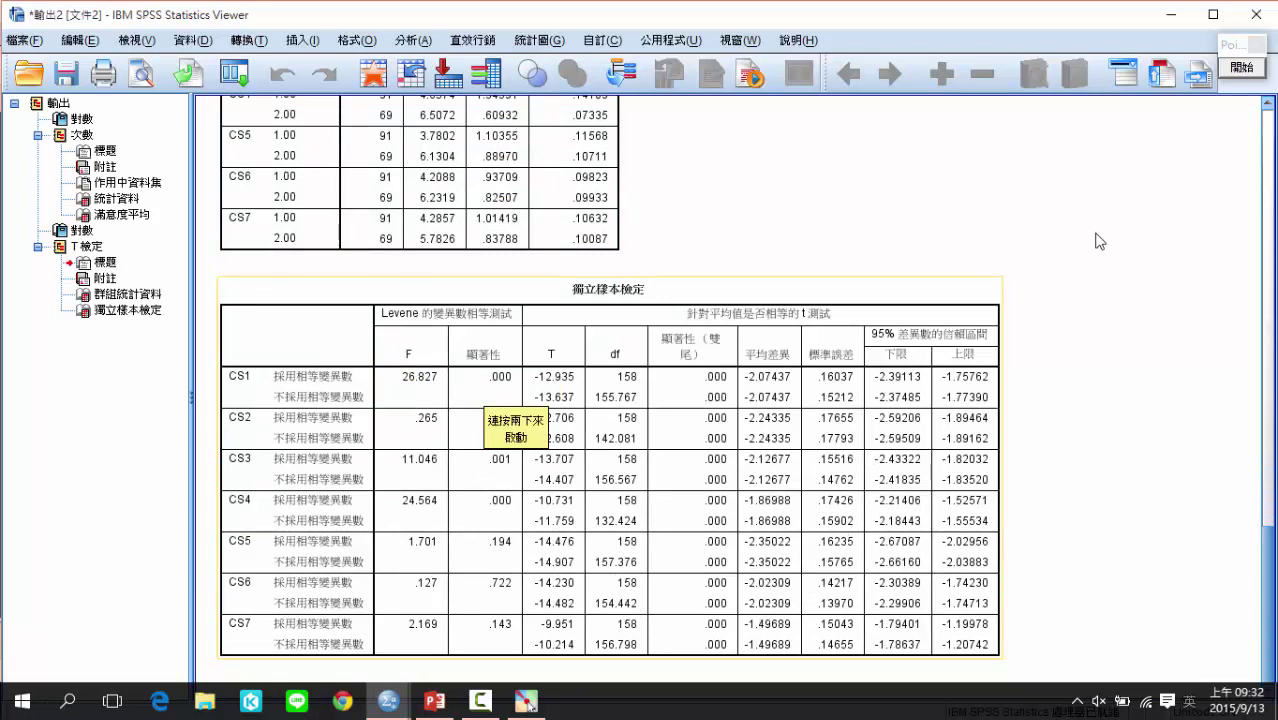
Step: Outline the Levene test heading, the CS1 Levene significance and the CS1 unequal-variances label in red
click(1241, 67)
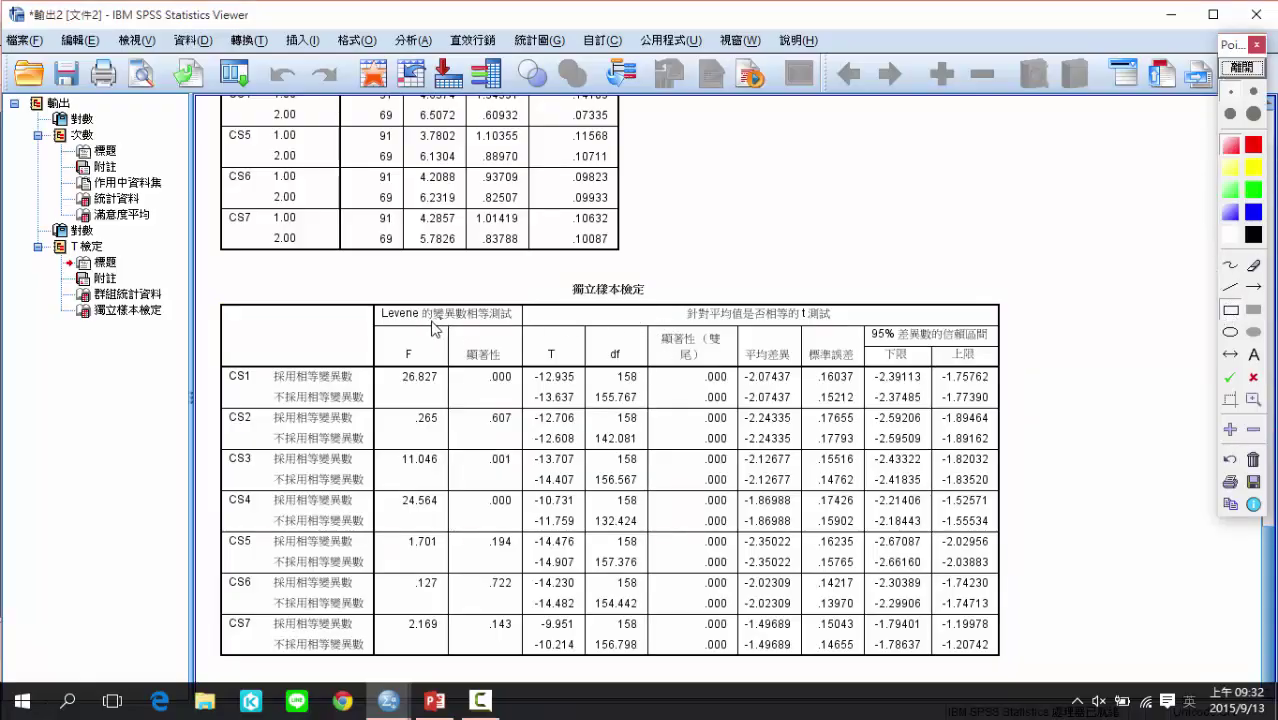
mouse_move(367, 297)
mouse_down()
mouse_move(469, 330)
mouse_move(528, 330)
mouse_up()
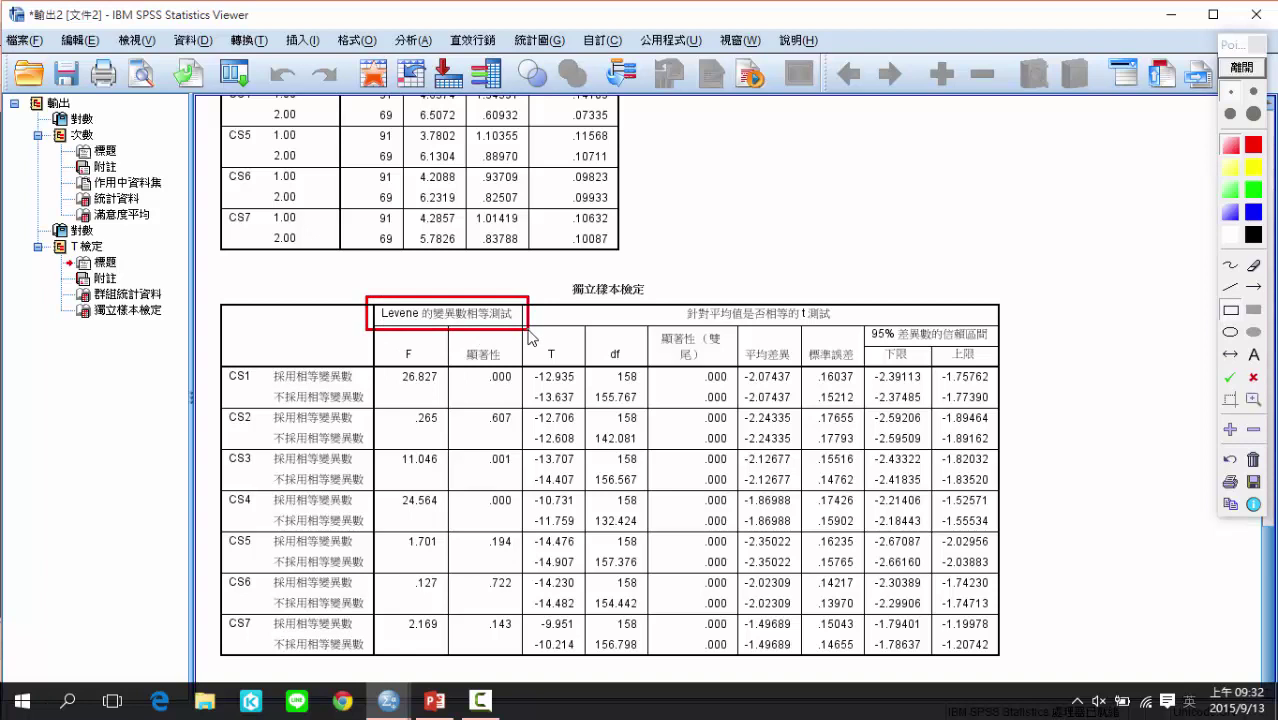
drag(463, 366, 522, 387)
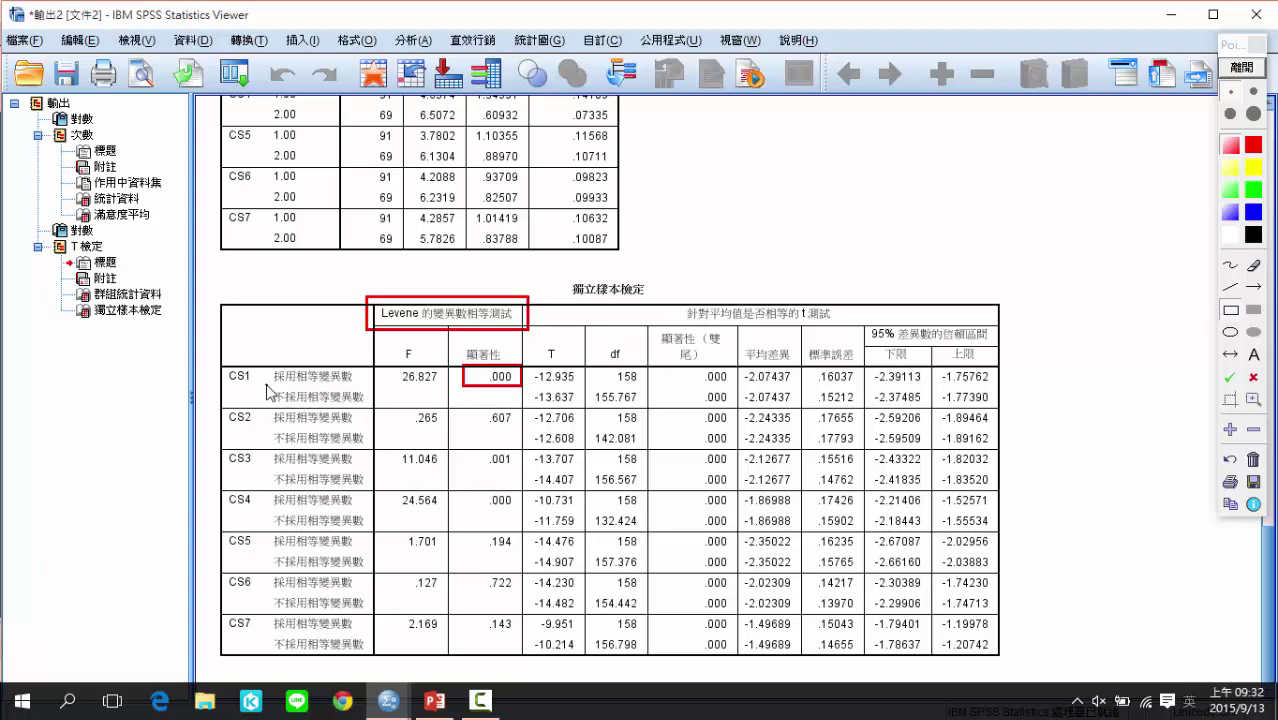
drag(267, 387, 376, 409)
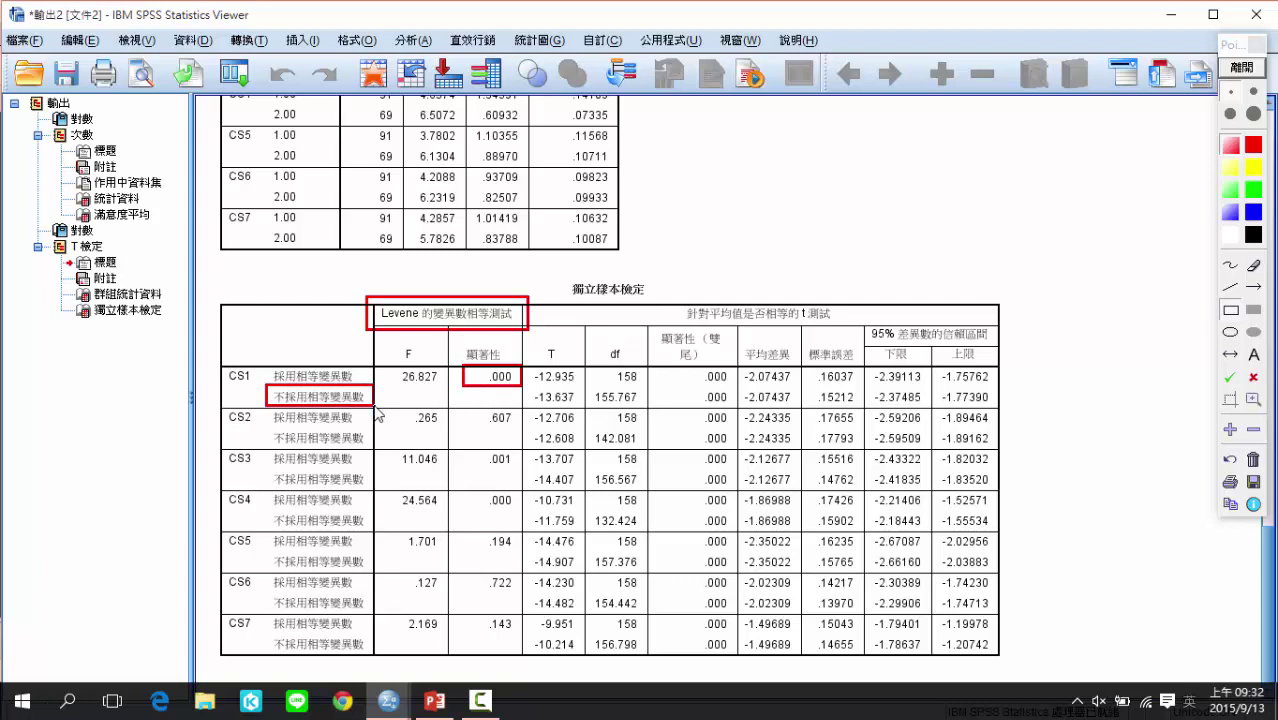
Step: Outline the t-test heading and CS1 two-tailed significance values, and draw an arrow from the unequal-variances label to its significance
click(1253, 288)
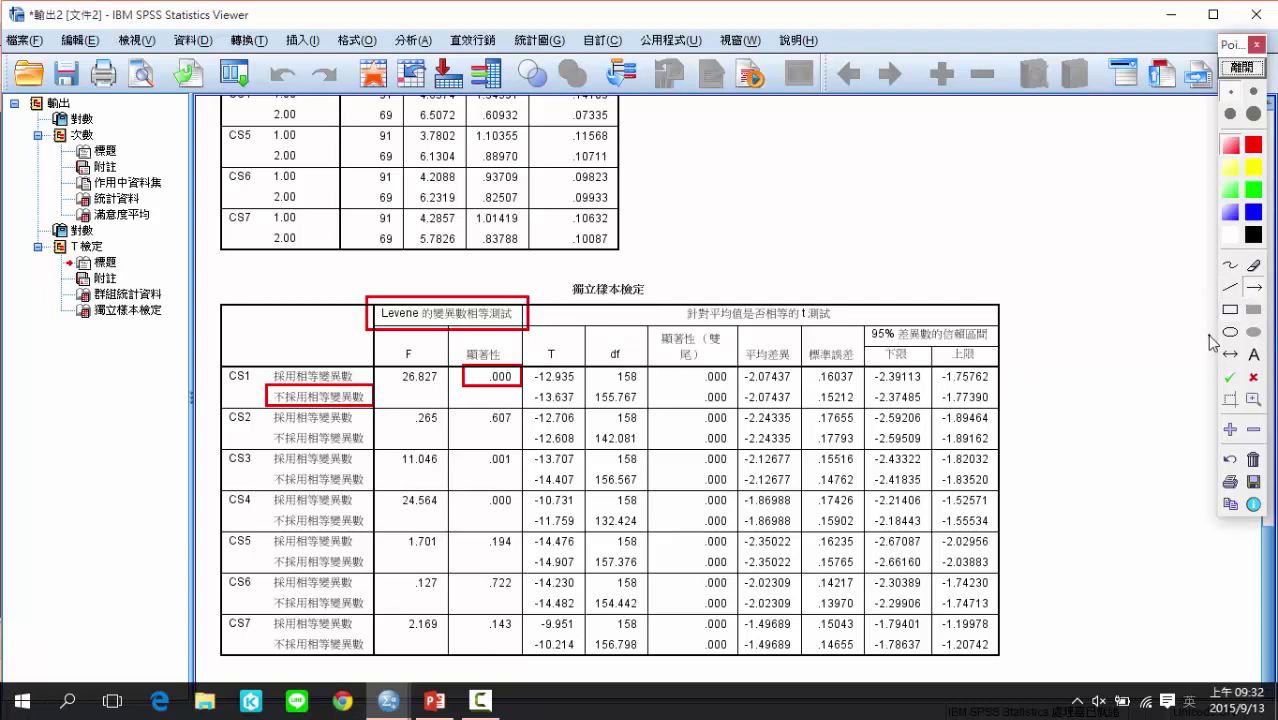
click(1230, 309)
drag(672, 300, 834, 323)
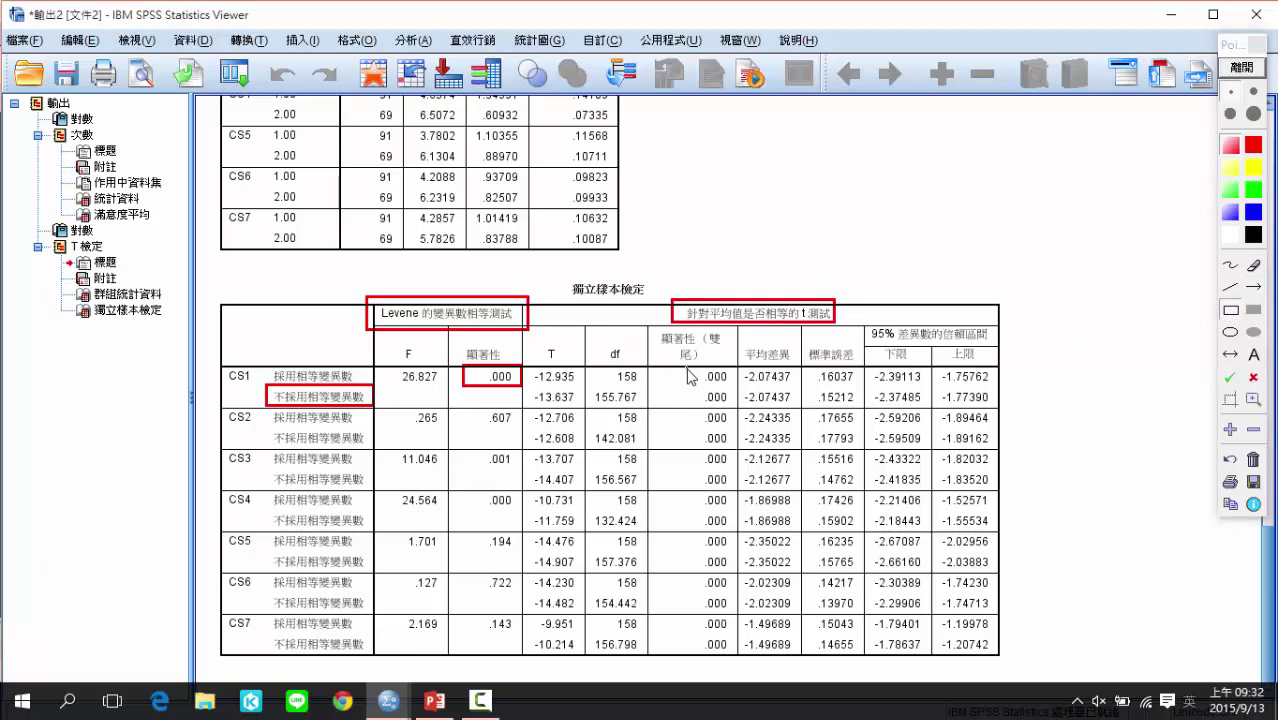
mouse_move(684, 367)
mouse_down()
mouse_move(739, 382)
mouse_move(705, 405)
mouse_move(735, 405)
mouse_up()
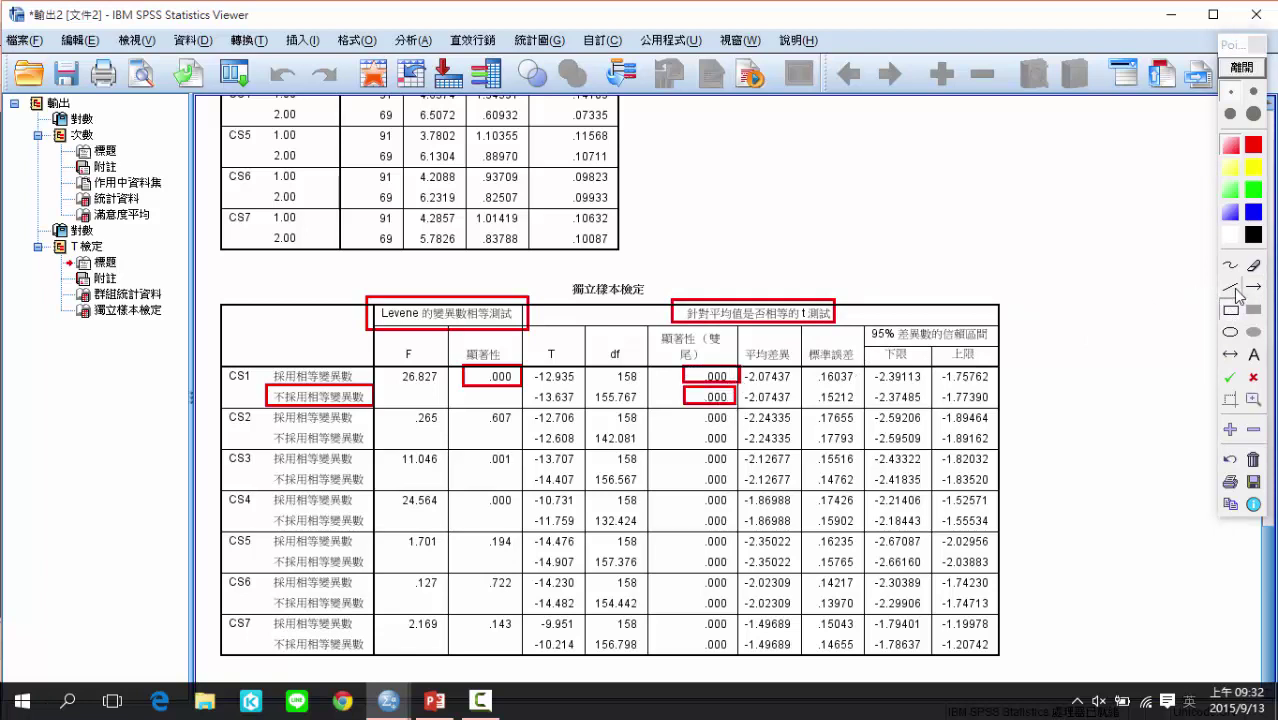
click(1254, 289)
drag(378, 397, 681, 403)
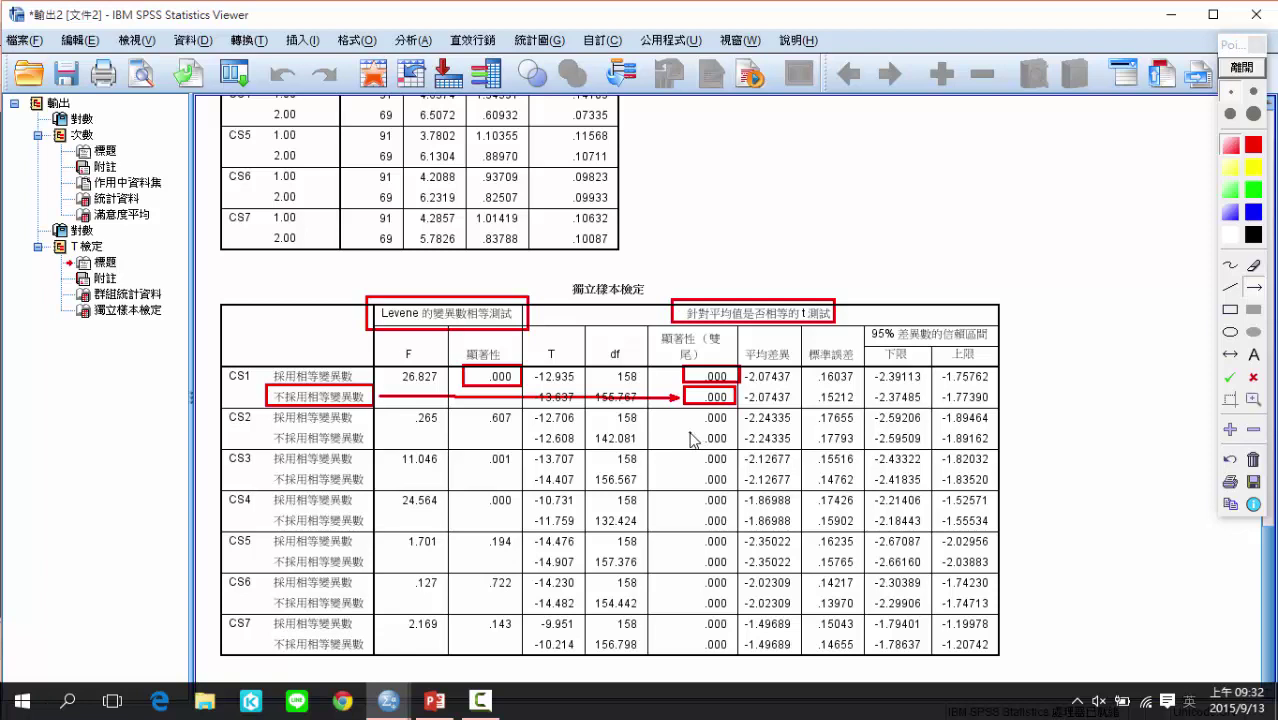
Step: Mark the CS2 Levene significance and equal-variances label, connect the label to its two-tailed significance, and end the annotation
click(1231, 309)
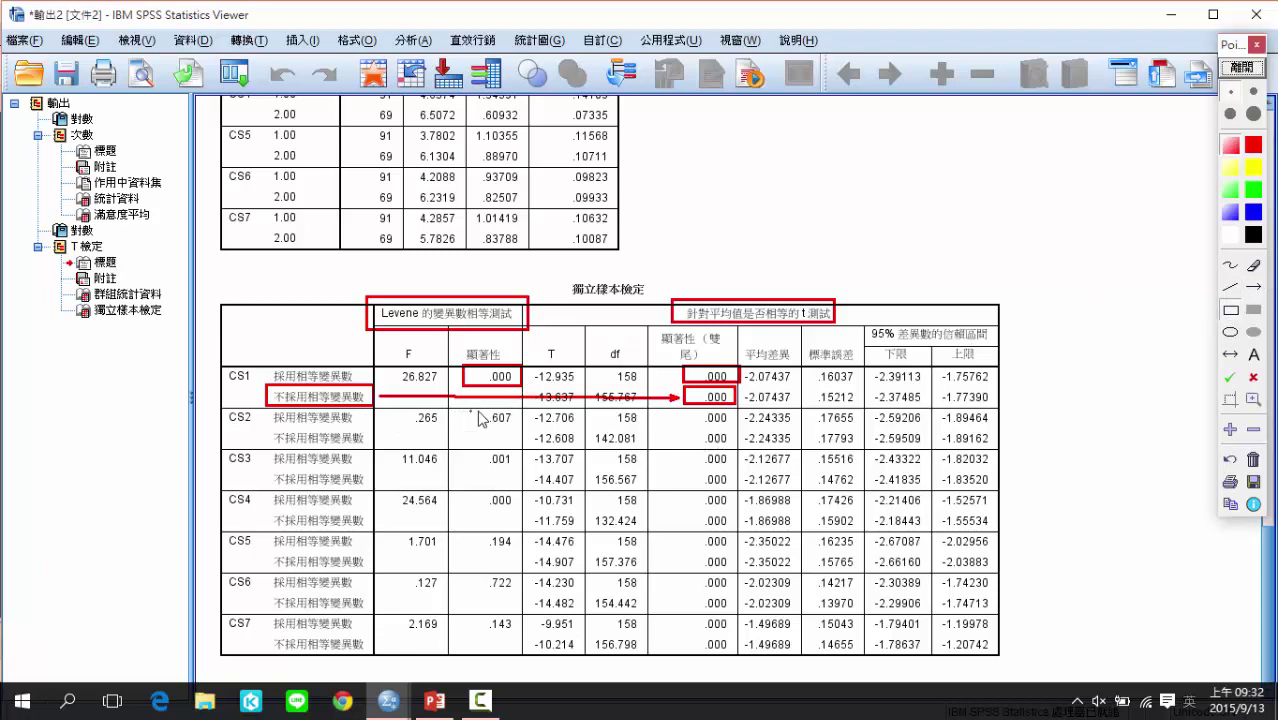
drag(478, 411, 521, 429)
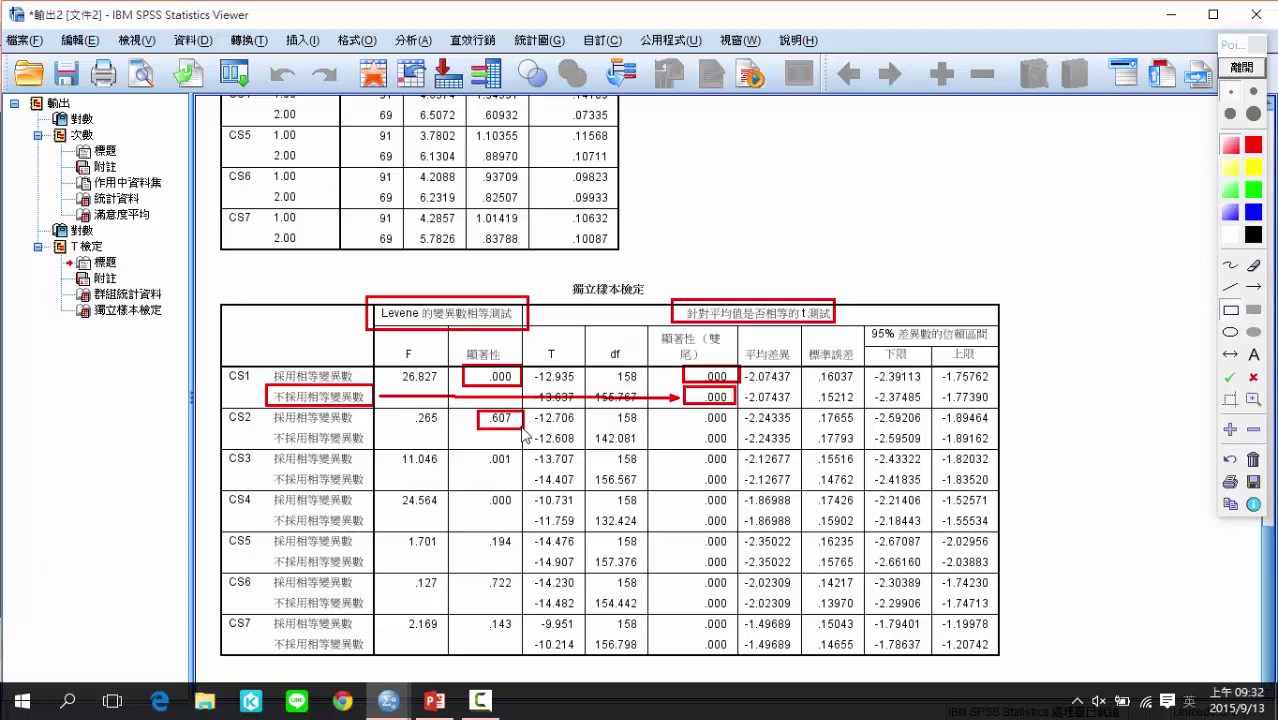
drag(259, 408, 361, 431)
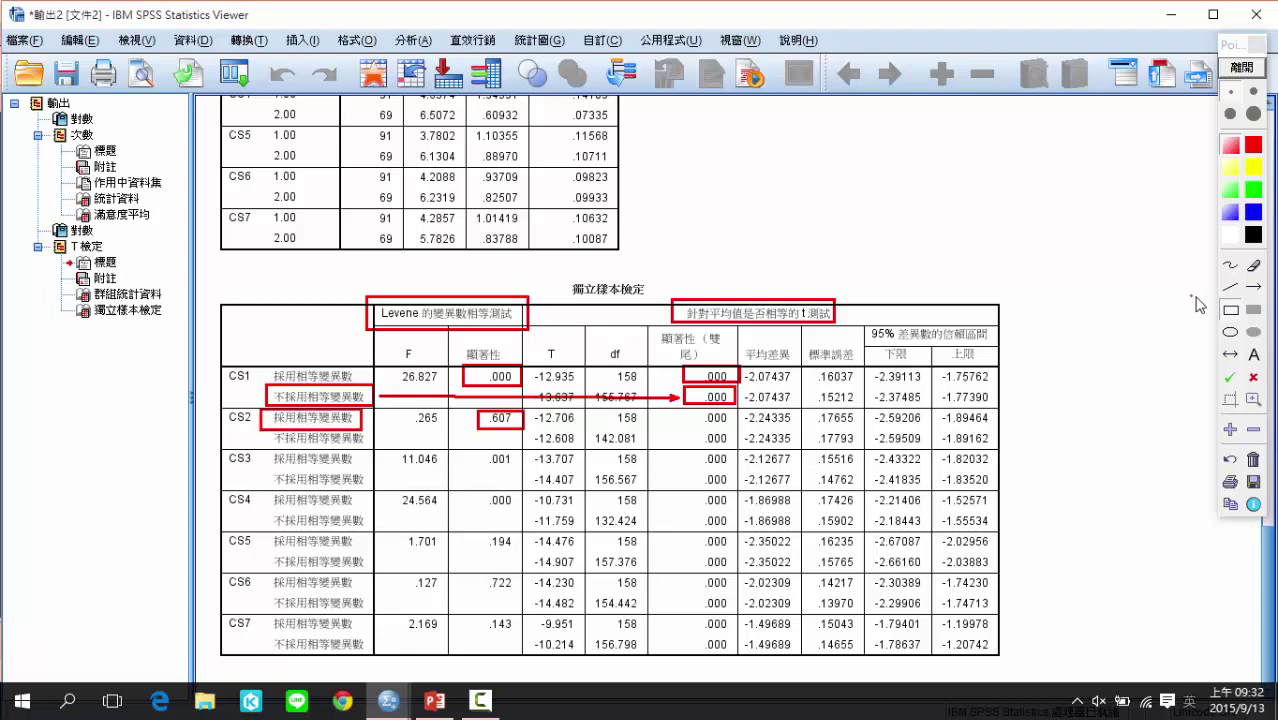
click(1253, 286)
mouse_move(372, 418)
mouse_down()
mouse_move(710, 427)
mouse_move(702, 419)
mouse_up()
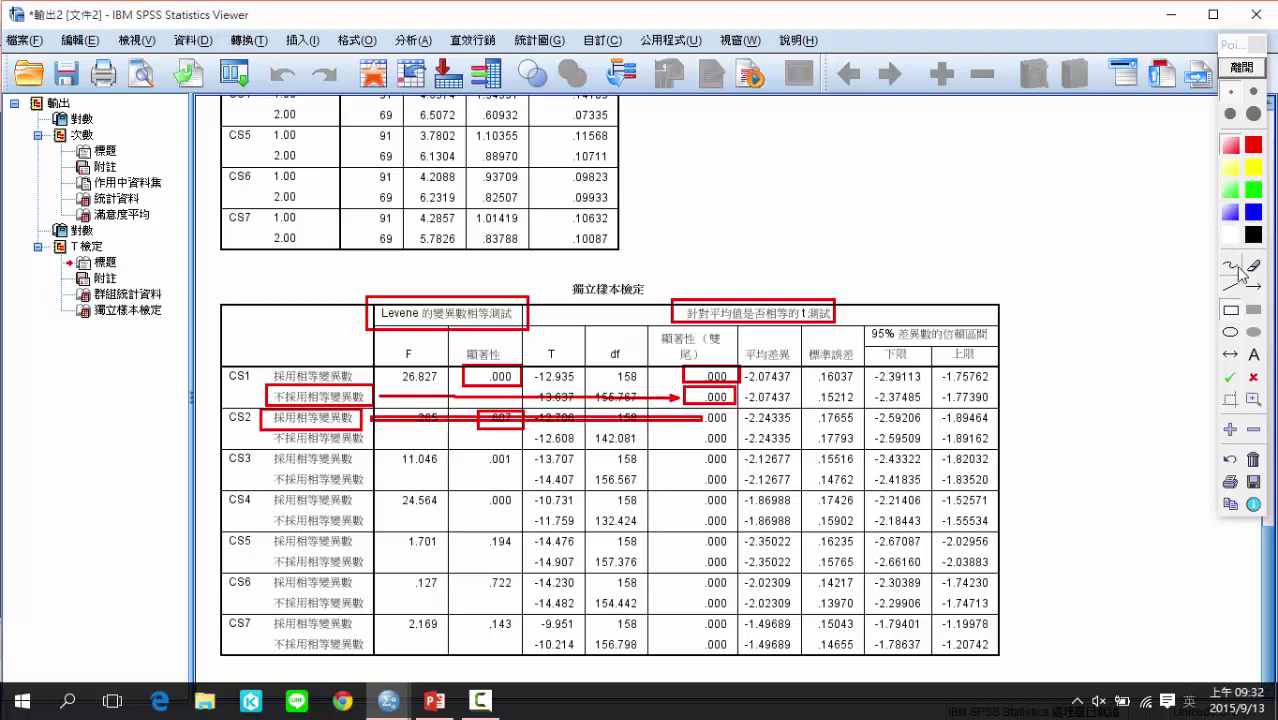
click(1253, 286)
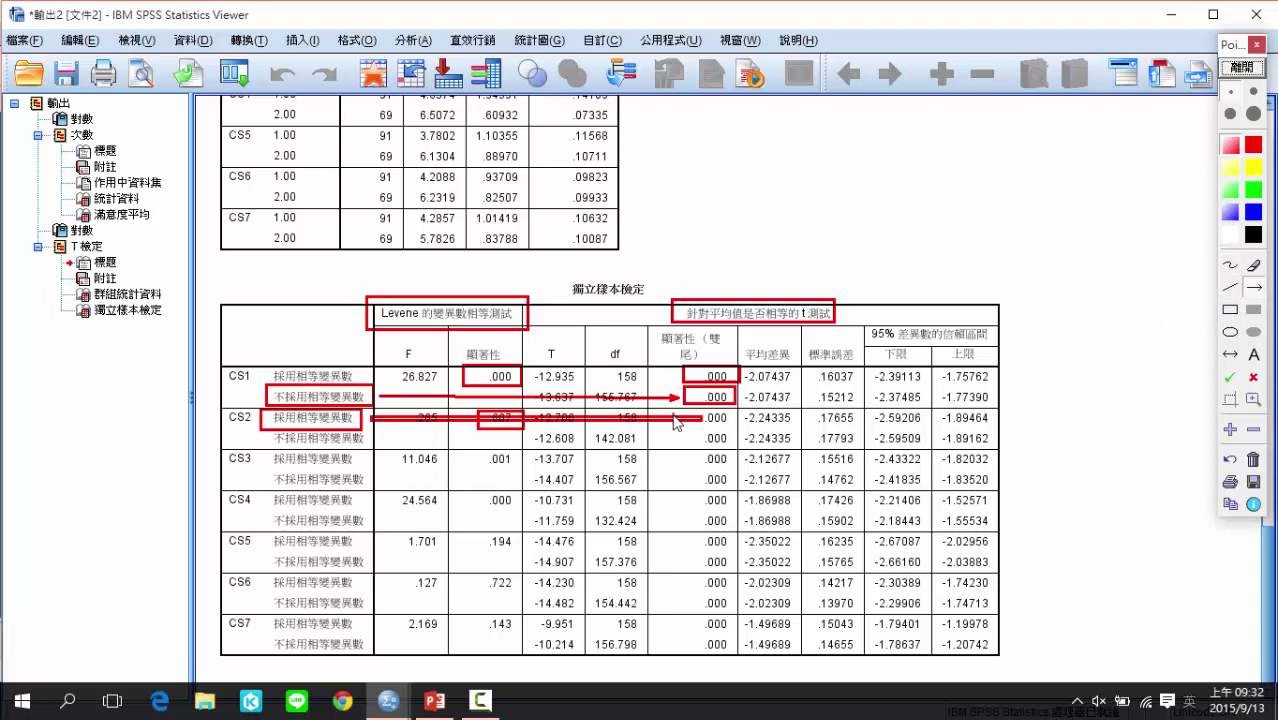
drag(702, 410, 748, 426)
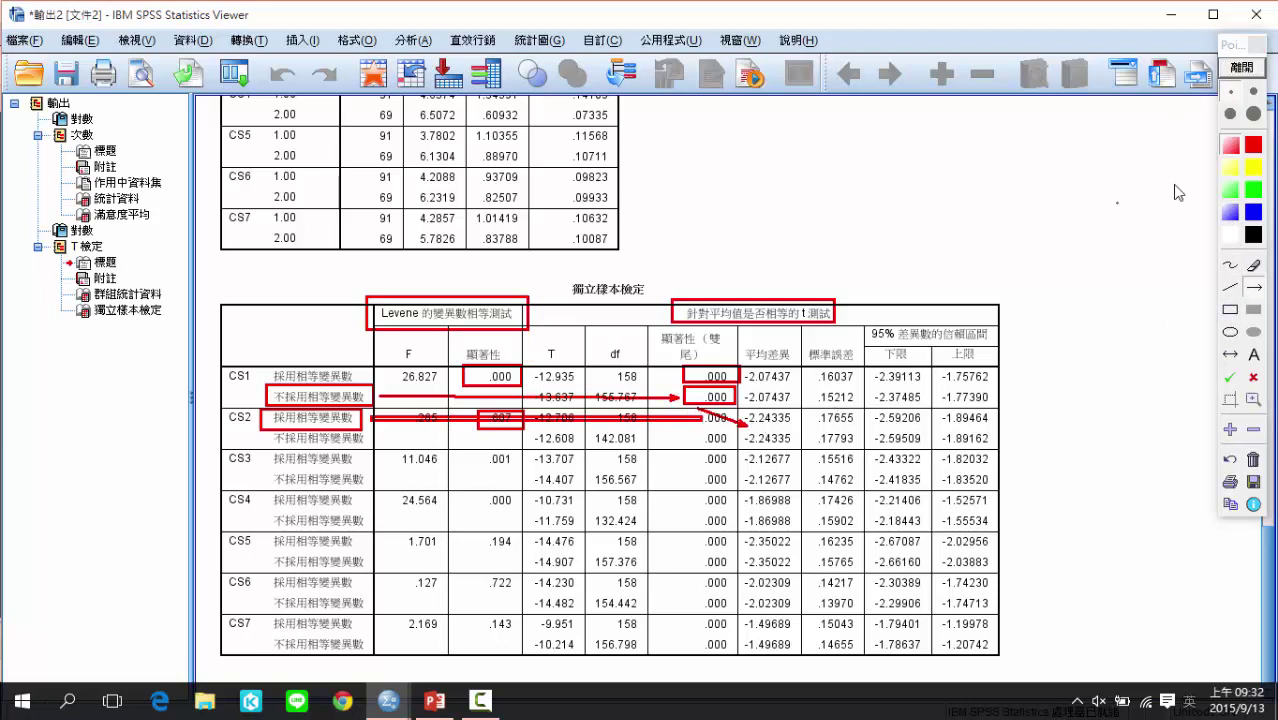
click(1240, 67)
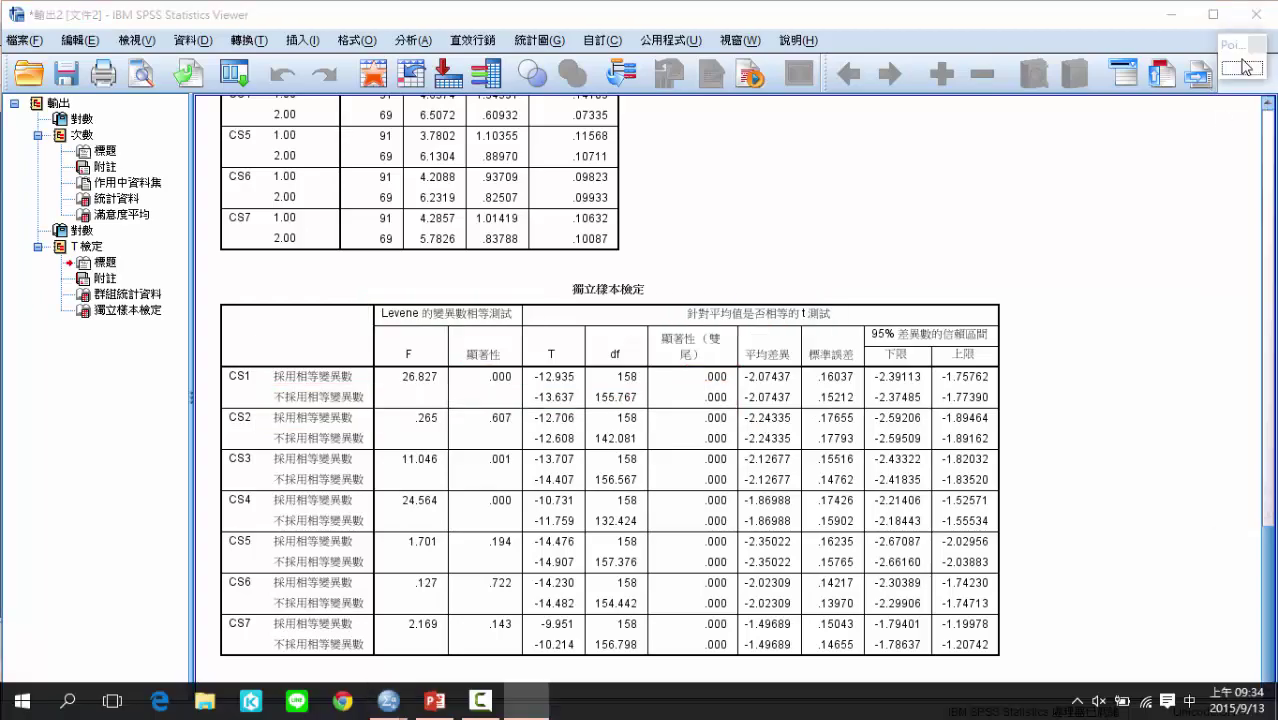
Step: Outline the two-tailed significance values for CS1 through CS7 and the CS7 label in red, and end the annotation
click(1242, 68)
click(1230, 310)
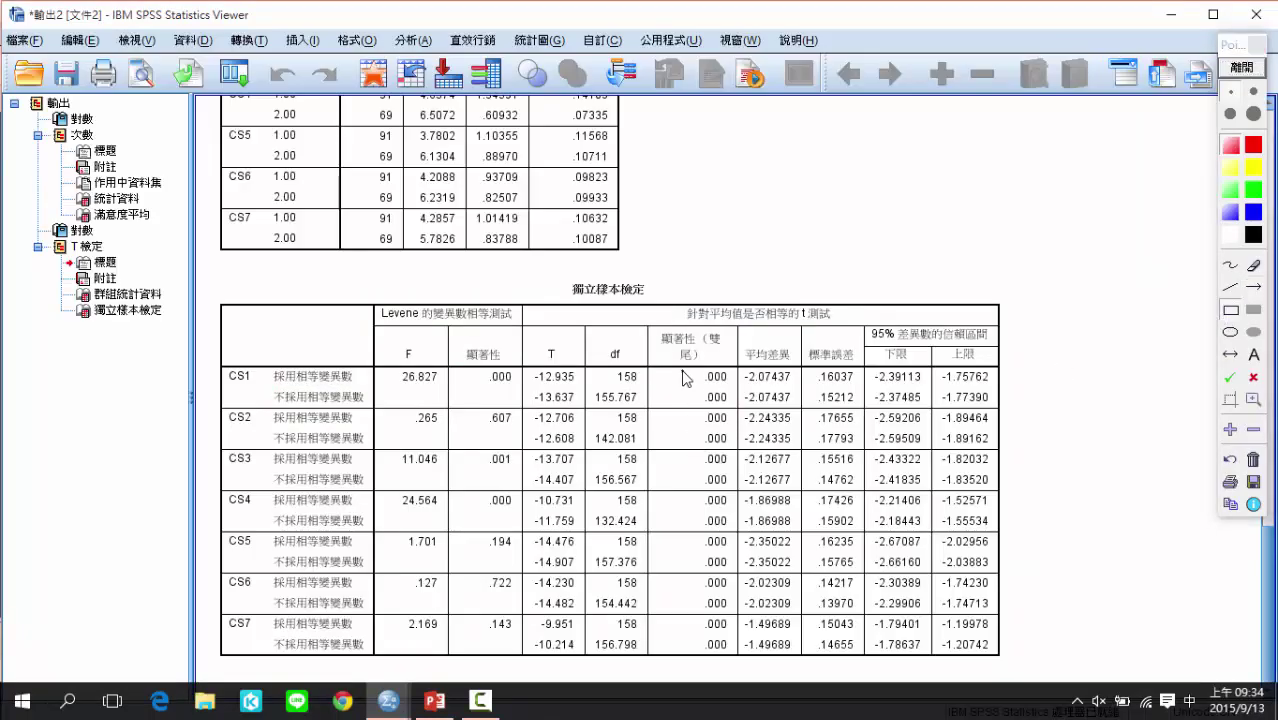
mouse_move(682, 371)
mouse_down()
mouse_move(694, 522)
mouse_move(736, 652)
mouse_up()
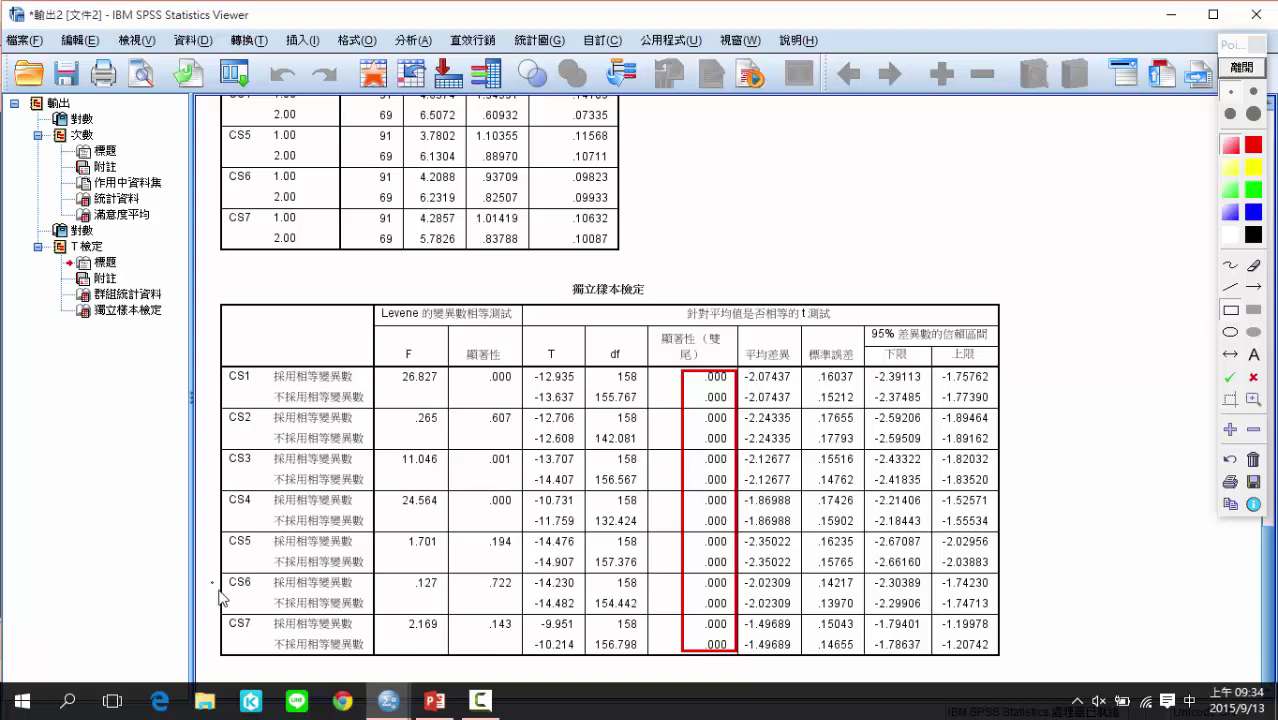
drag(216, 612, 268, 634)
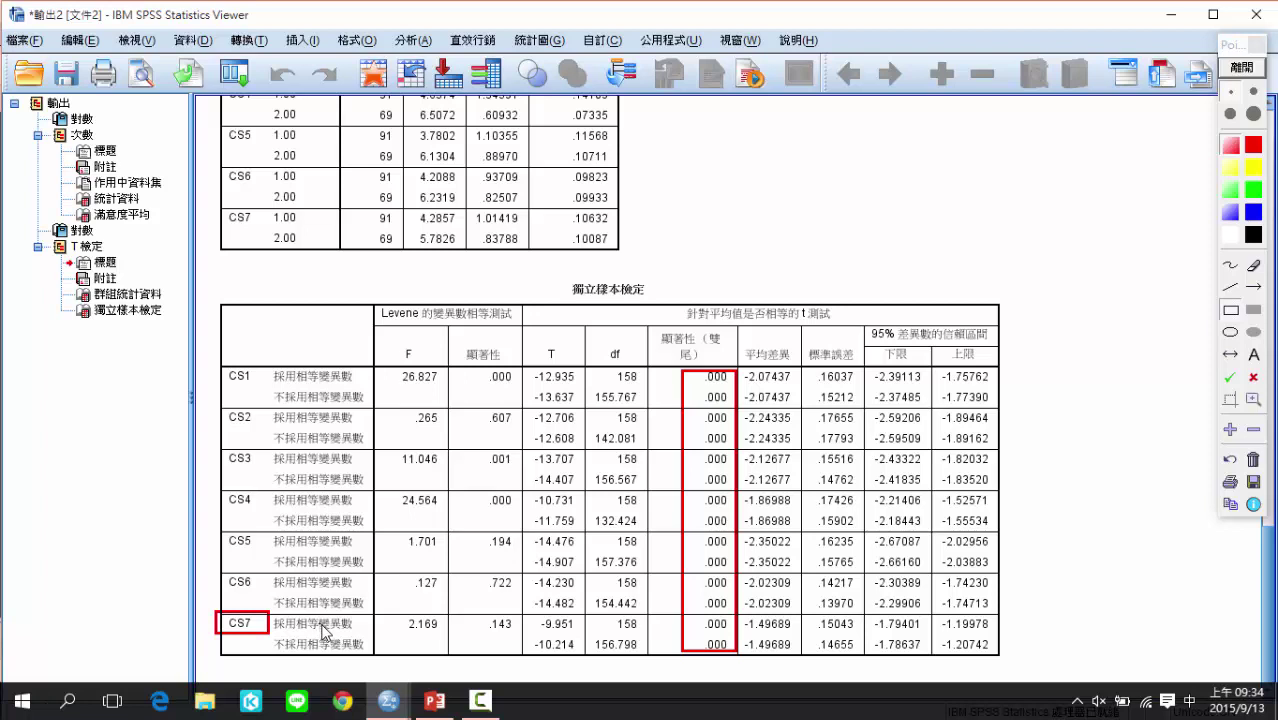
click(1233, 68)
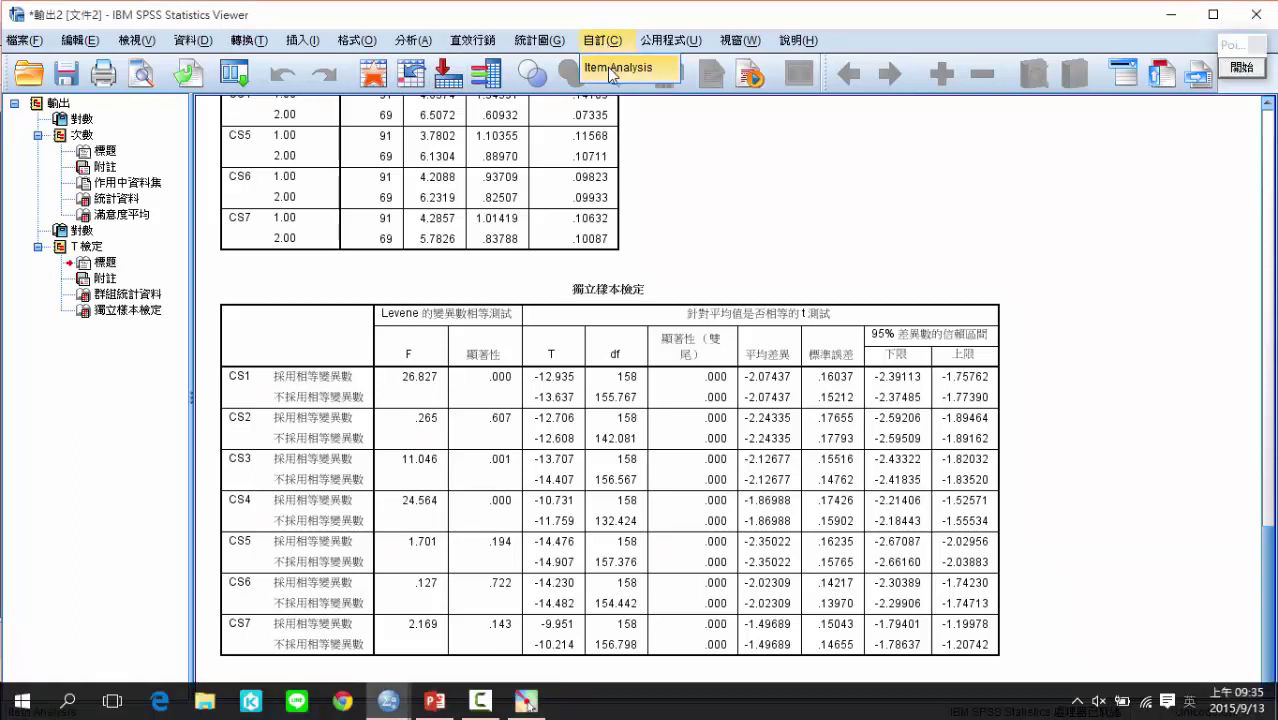
Step: Run the custom Item Analysis on the items 滿意度1 through 滿意度7 and select its 獨立樣本檢定 table in the output
click(612, 70)
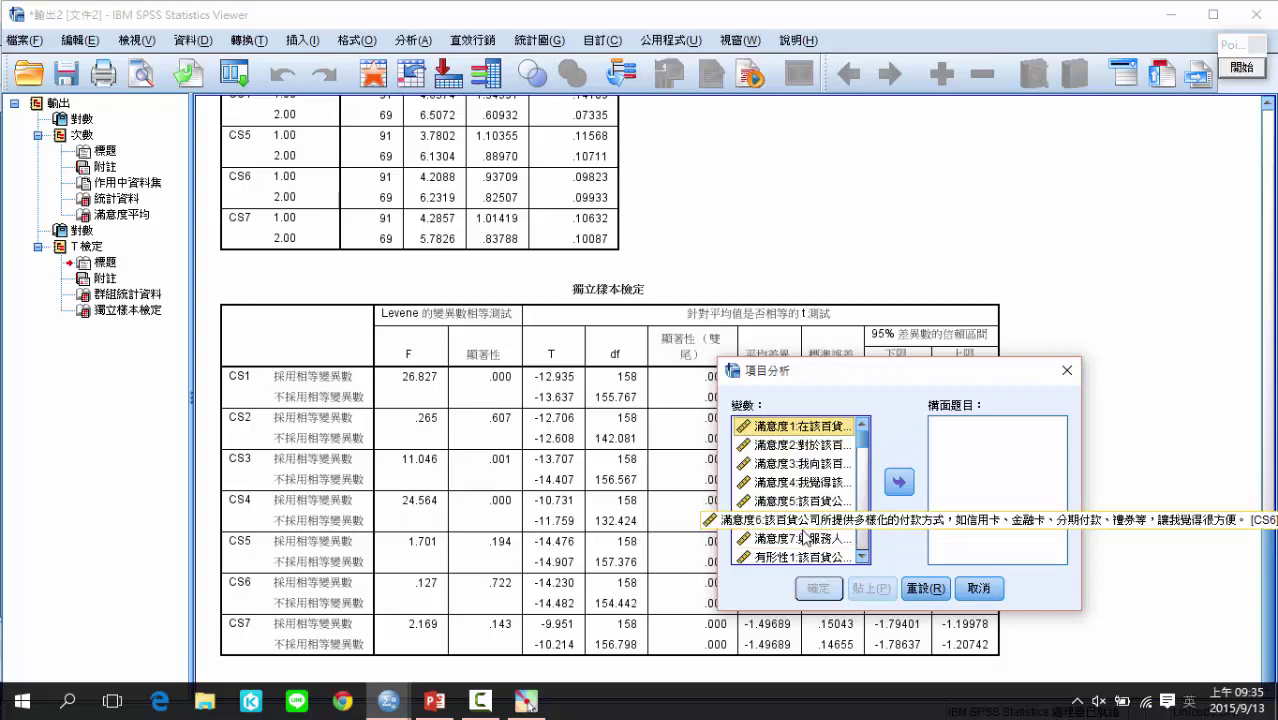
shift+click(809, 537)
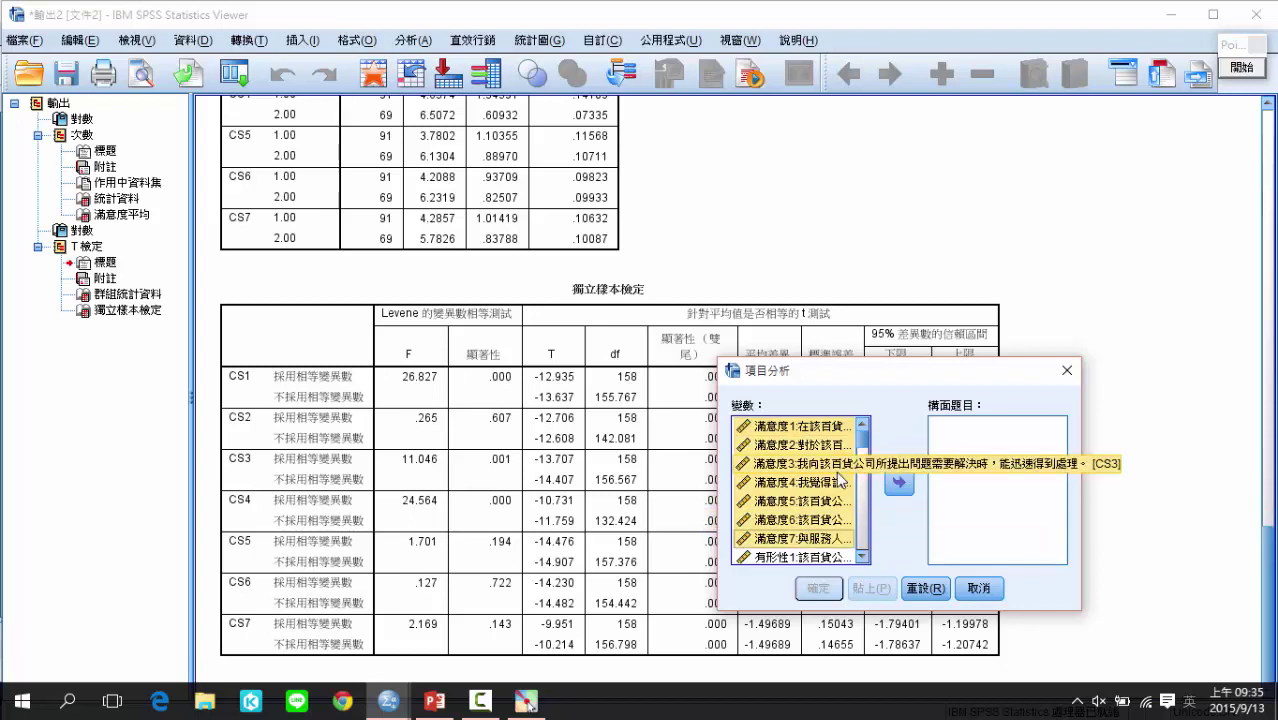
click(900, 484)
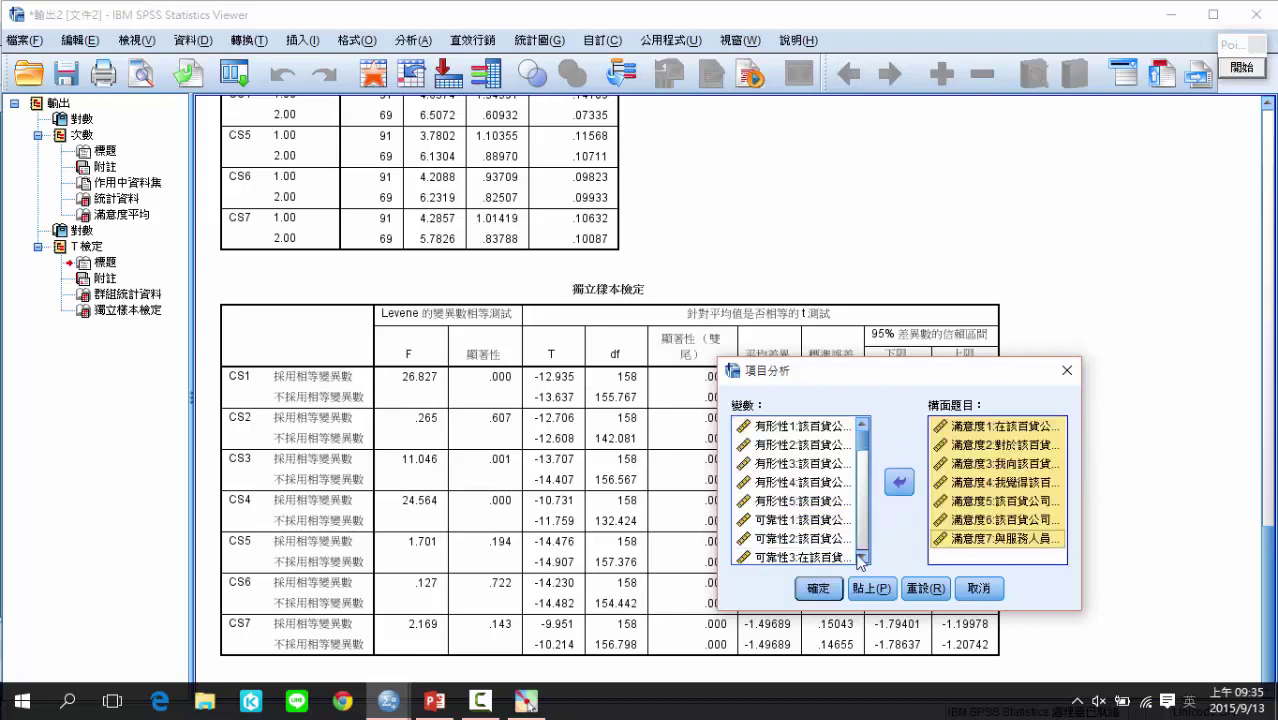
click(818, 589)
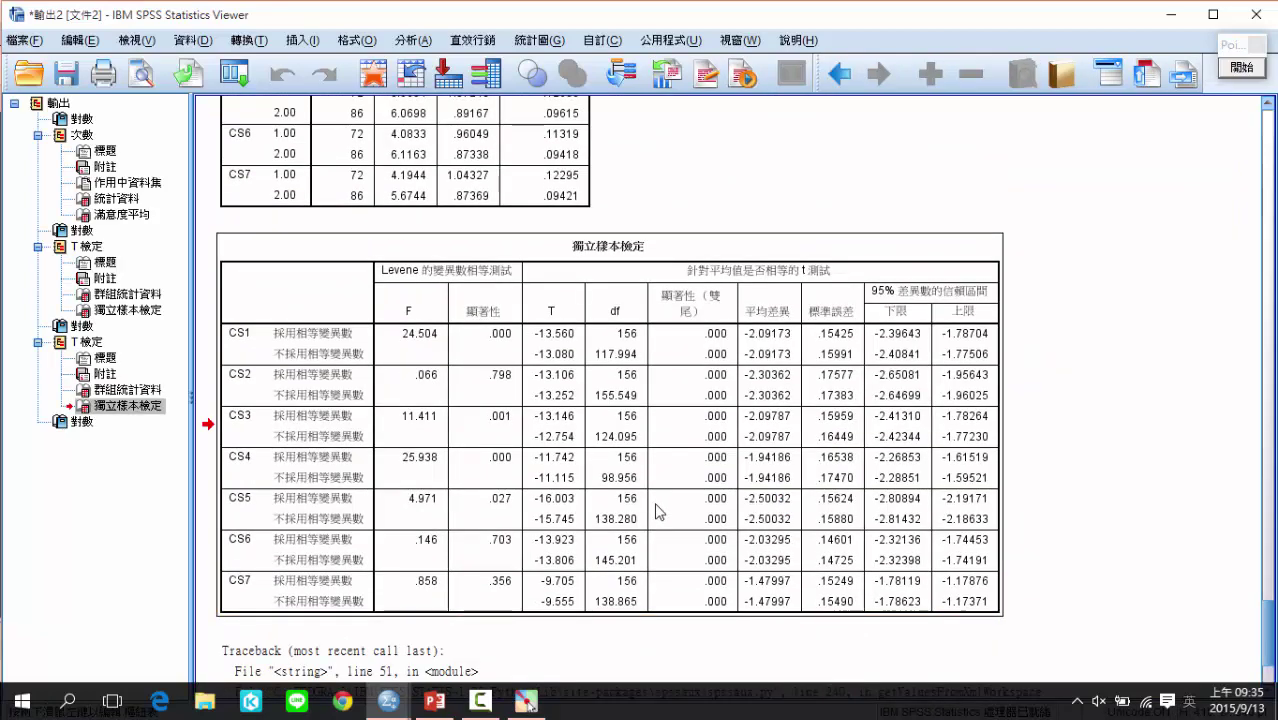
click(748, 414)
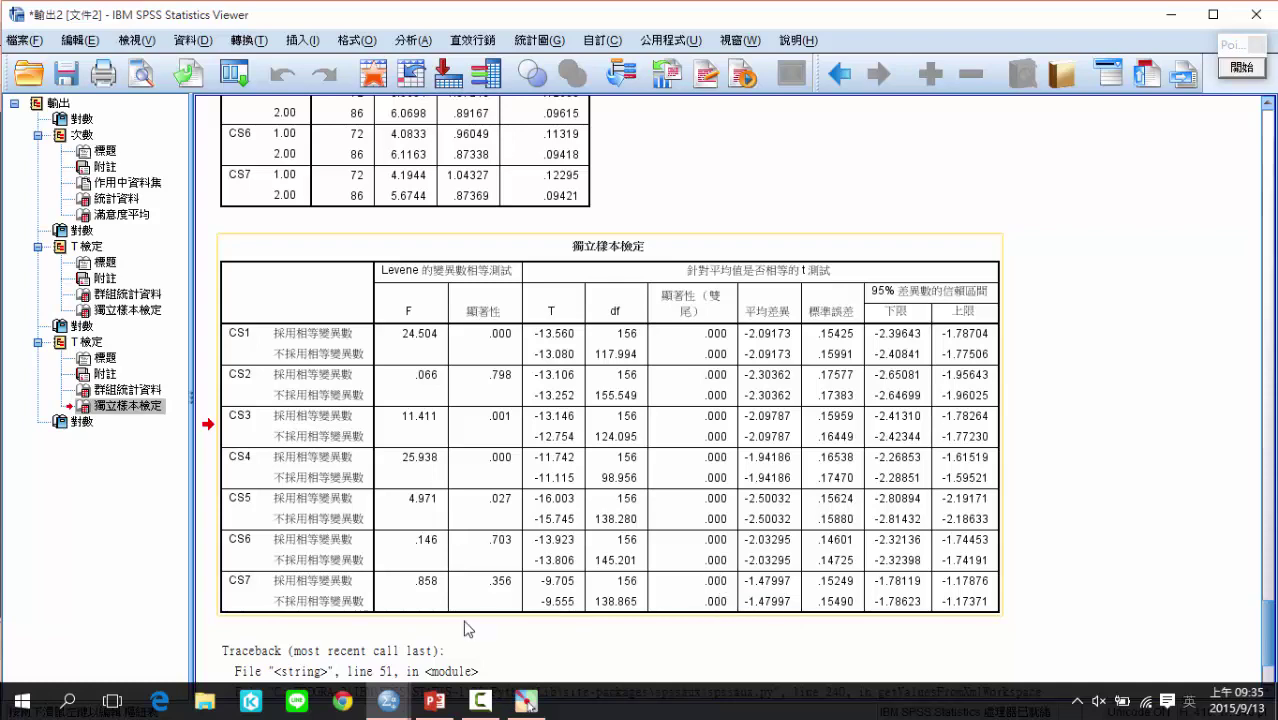
Step: In the Data Editor, outline the bin and 滿意度高低 cells of rows 4 and 5 in red, and end the annotation
click(389, 701)
click(338, 645)
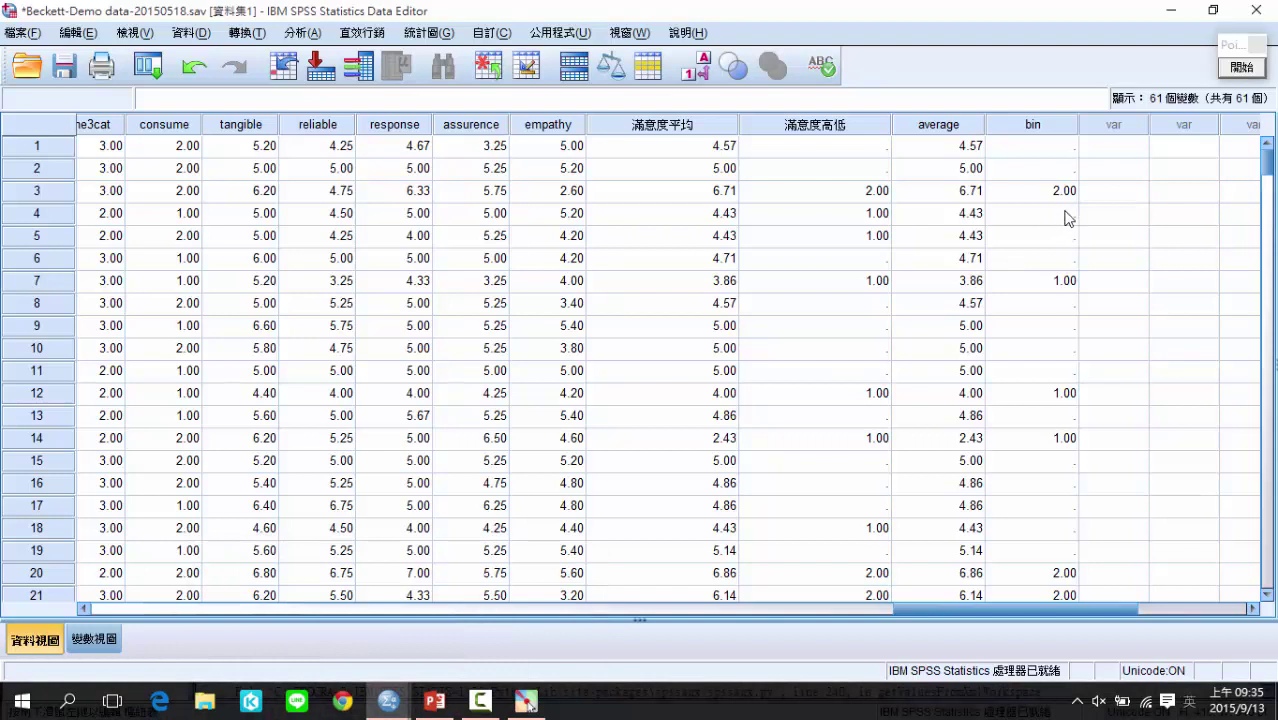
click(1241, 67)
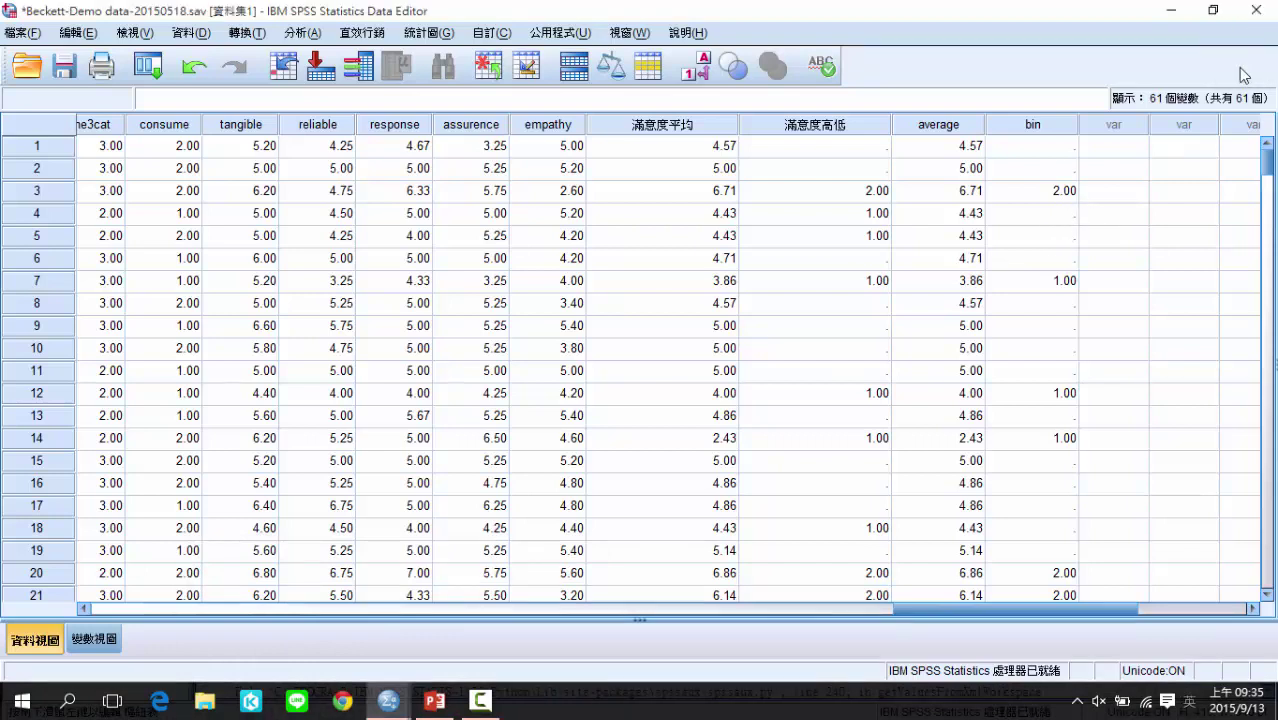
click(1230, 313)
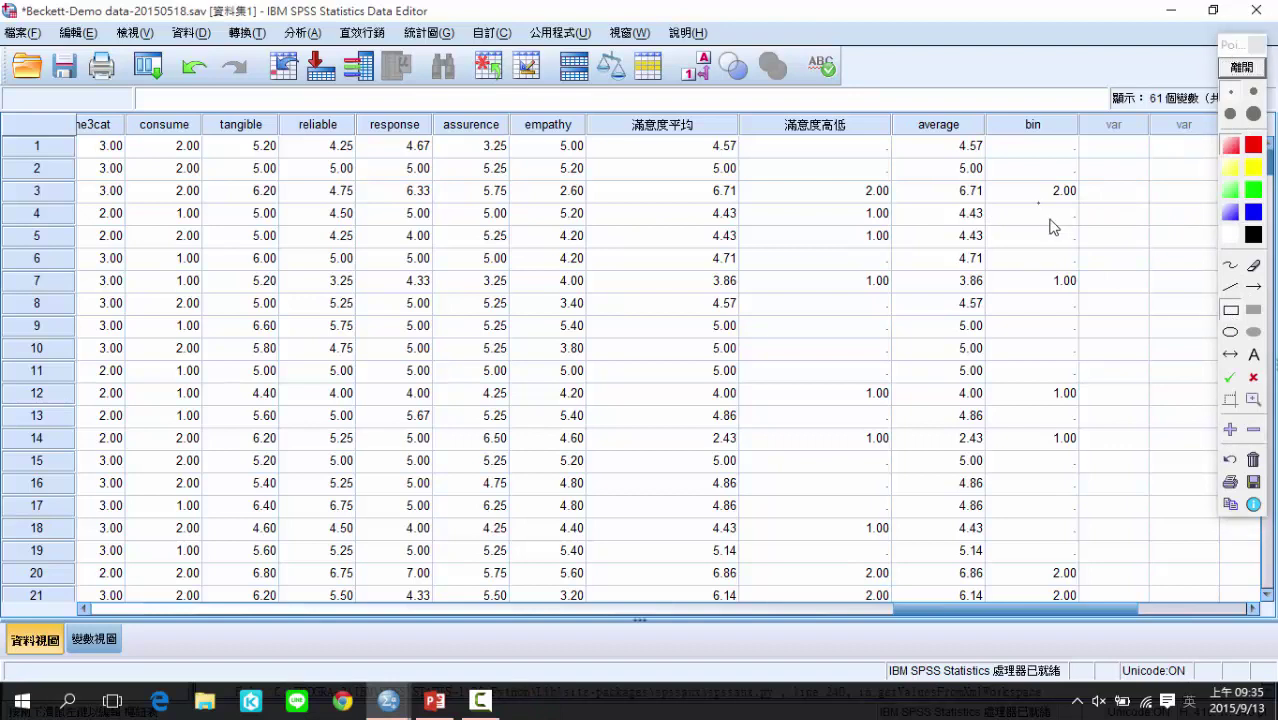
drag(1038, 203, 1086, 246)
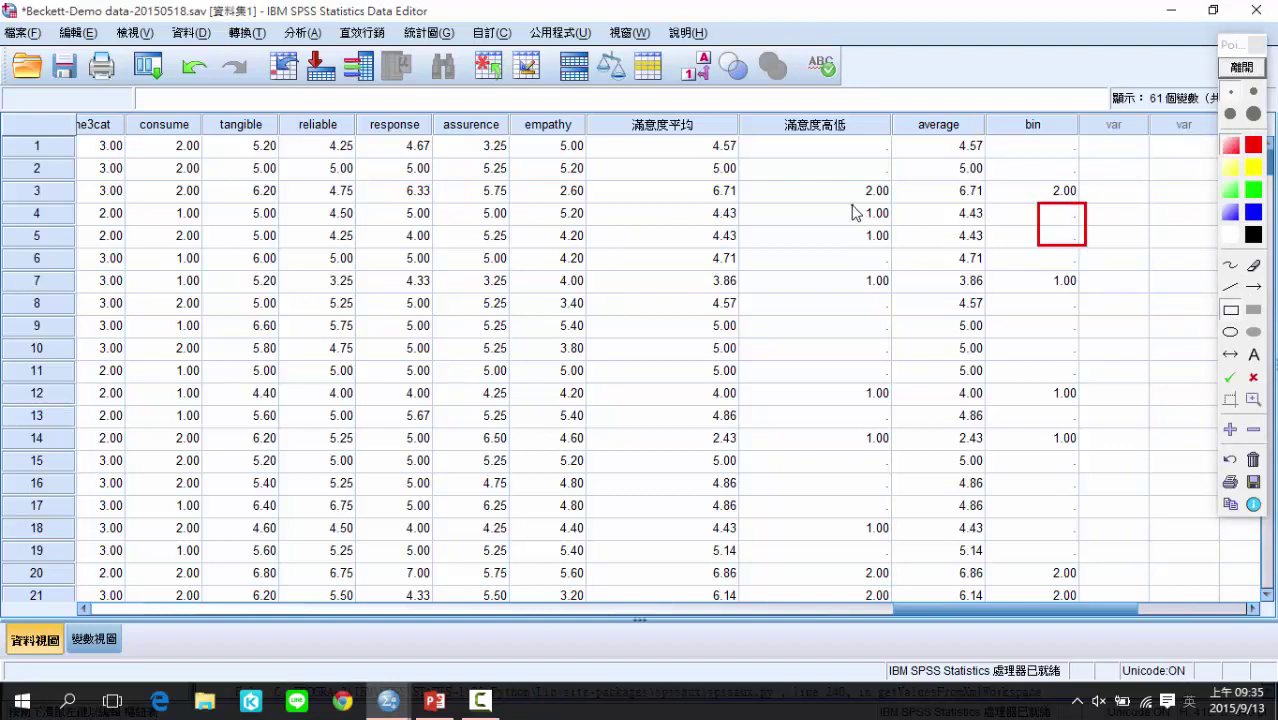
drag(852, 204, 893, 241)
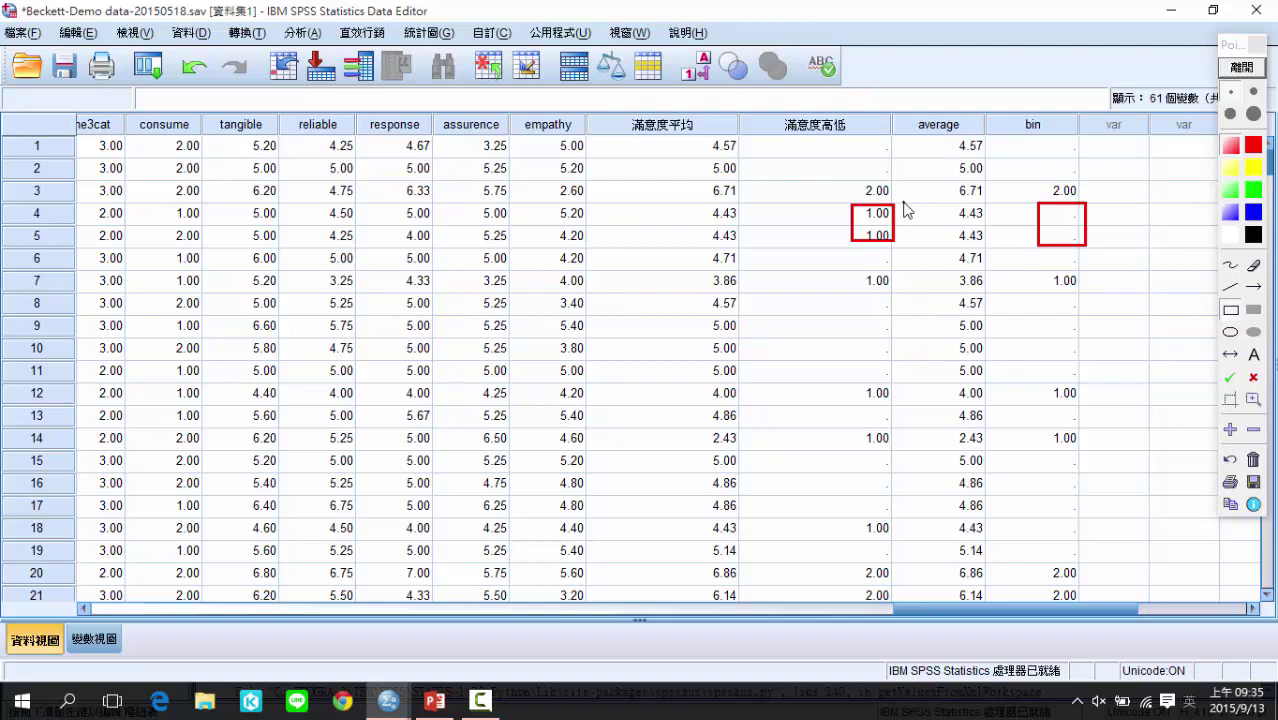
click(1241, 67)
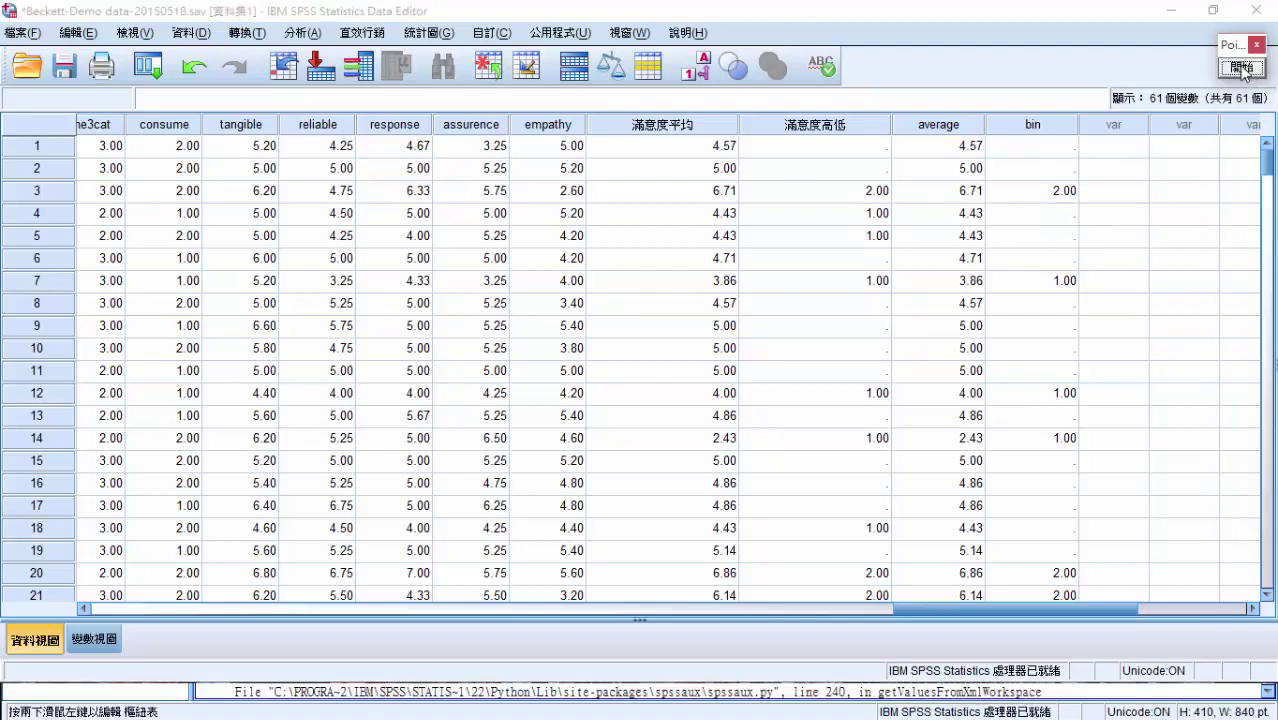